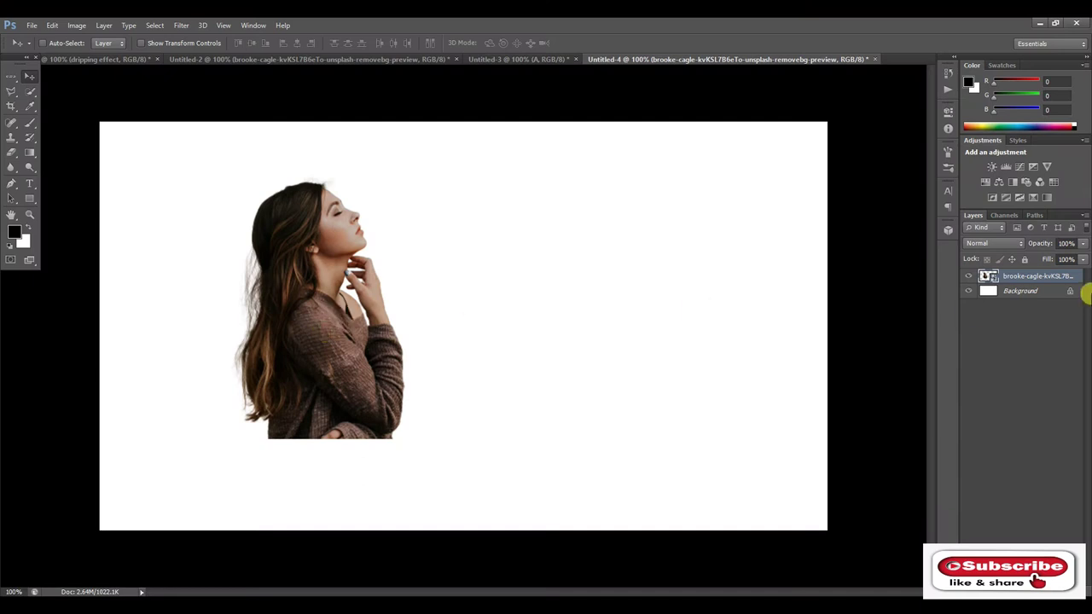
Convert Background to Layer 0, then scale the portrait to about 131% and move it right.
double_click(1066, 291)
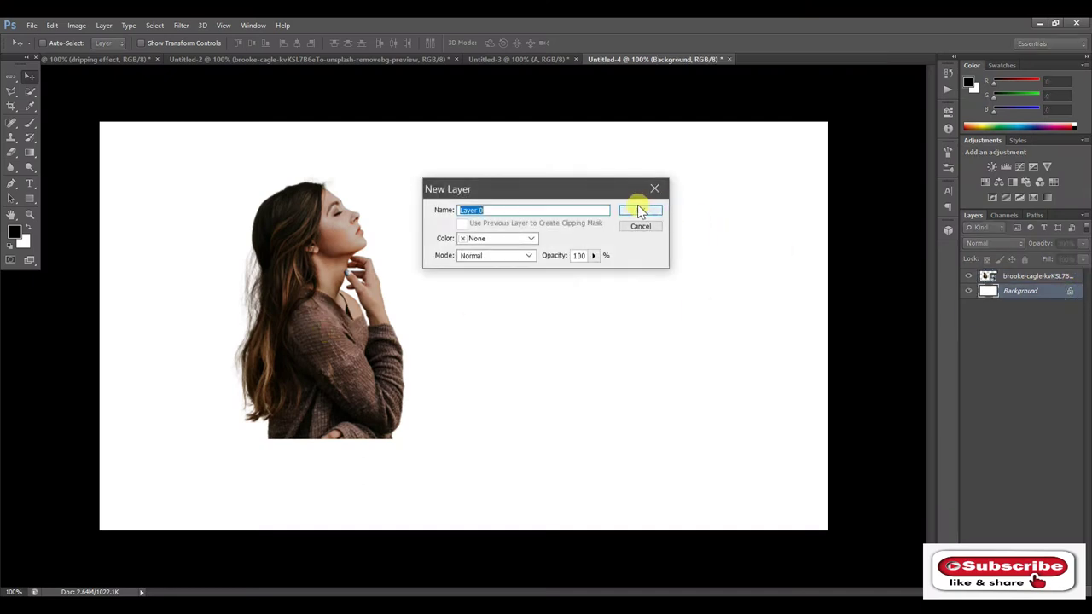
click(640, 211)
click(1067, 277)
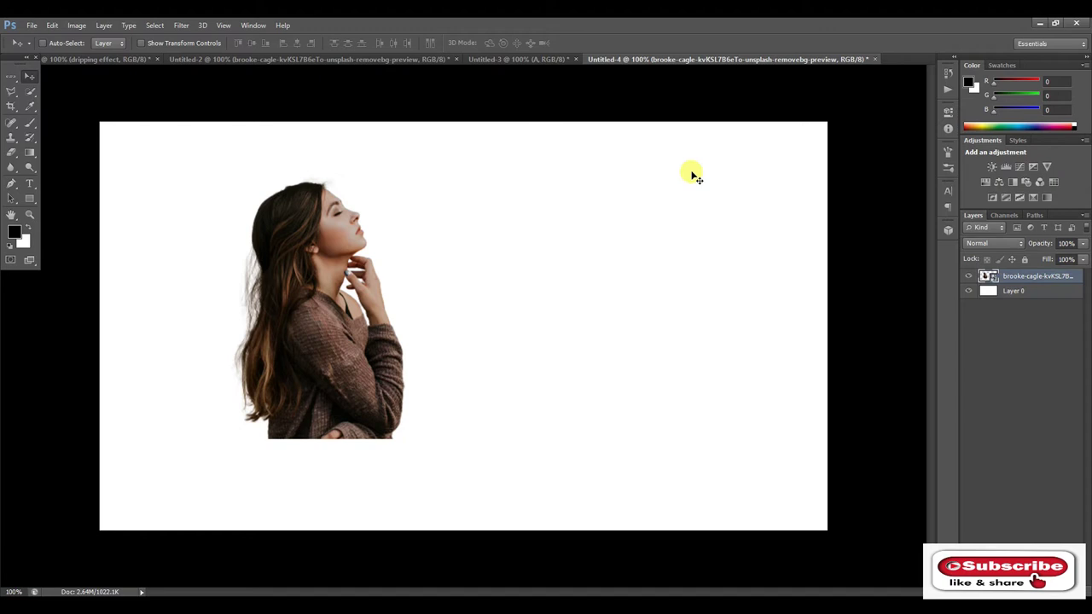
key(ctrl+t)
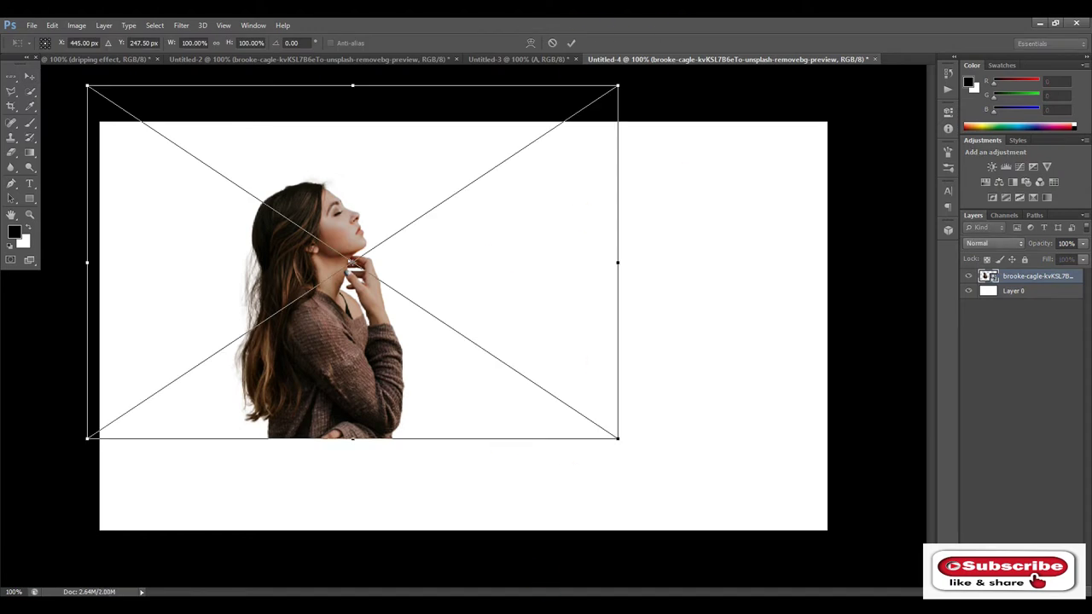
drag(617, 439, 687, 512)
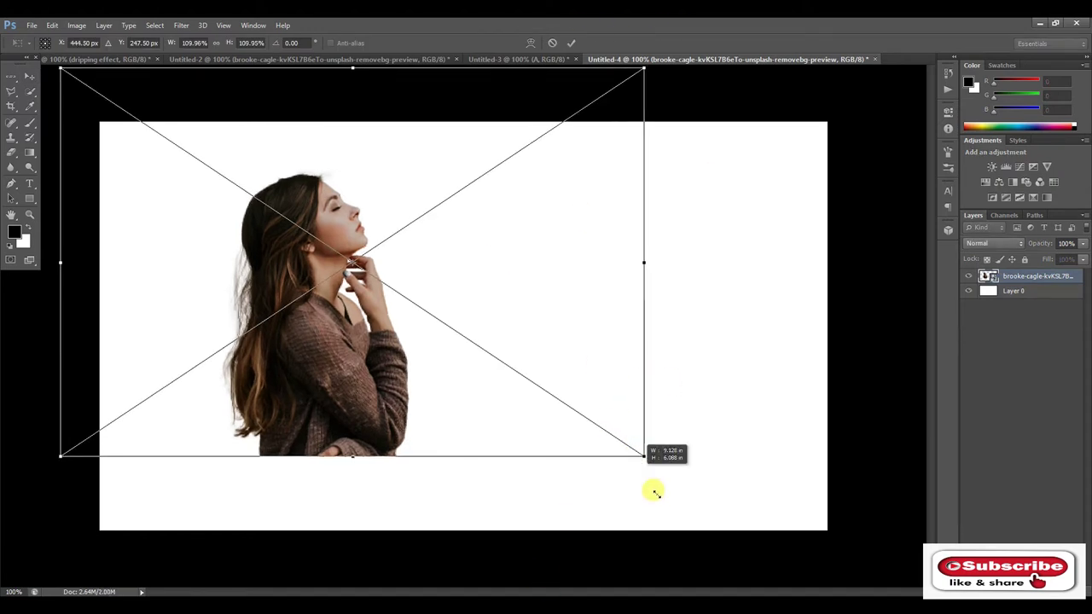
drag(391, 412, 719, 435)
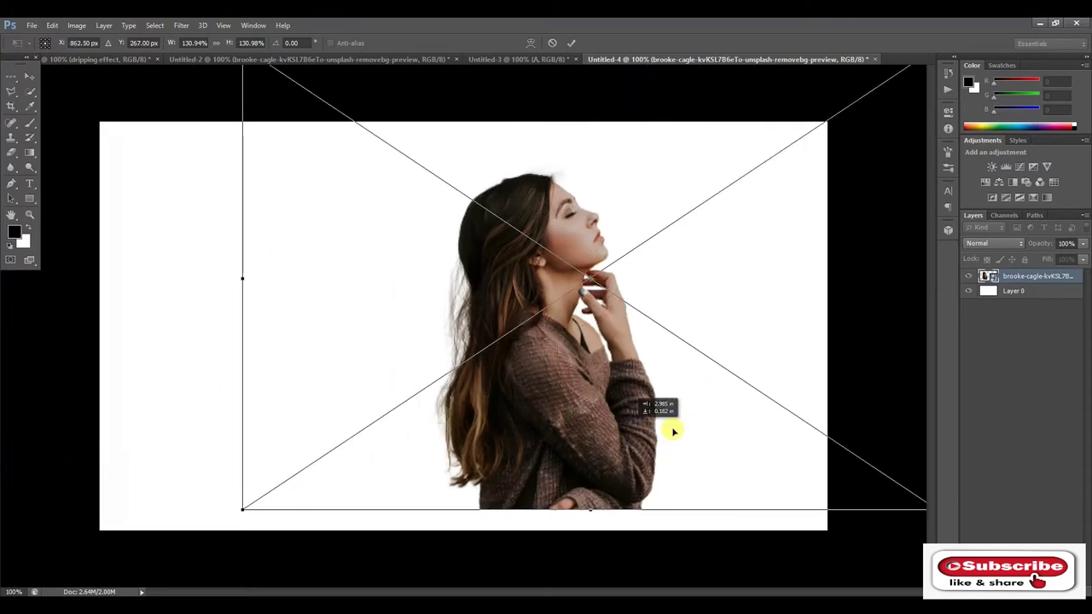
click(570, 44)
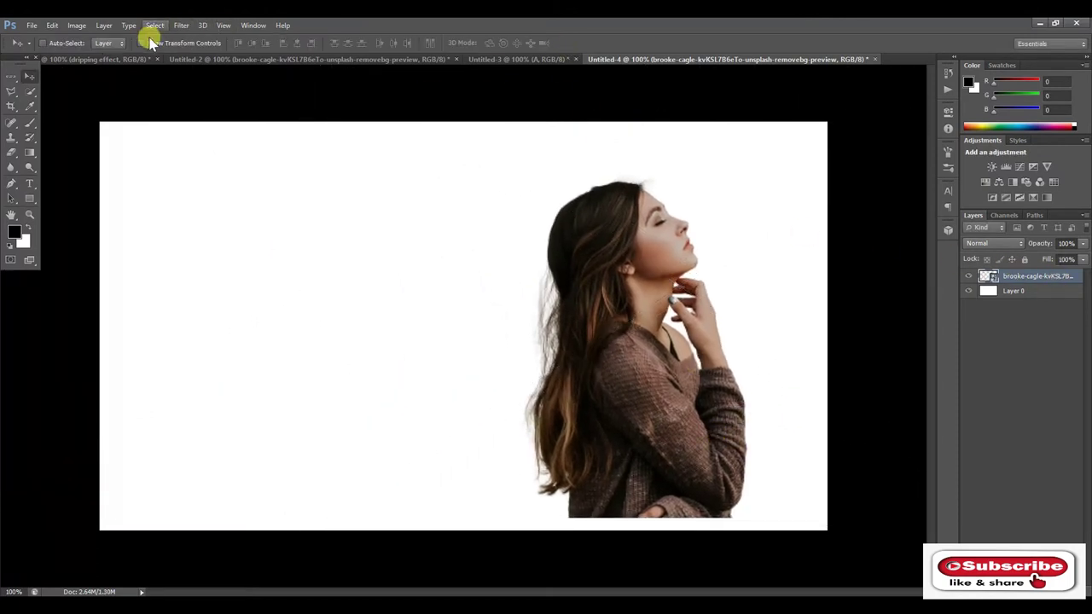
Add a text layer with a capital letter A to the left of the woman.
click(31, 187)
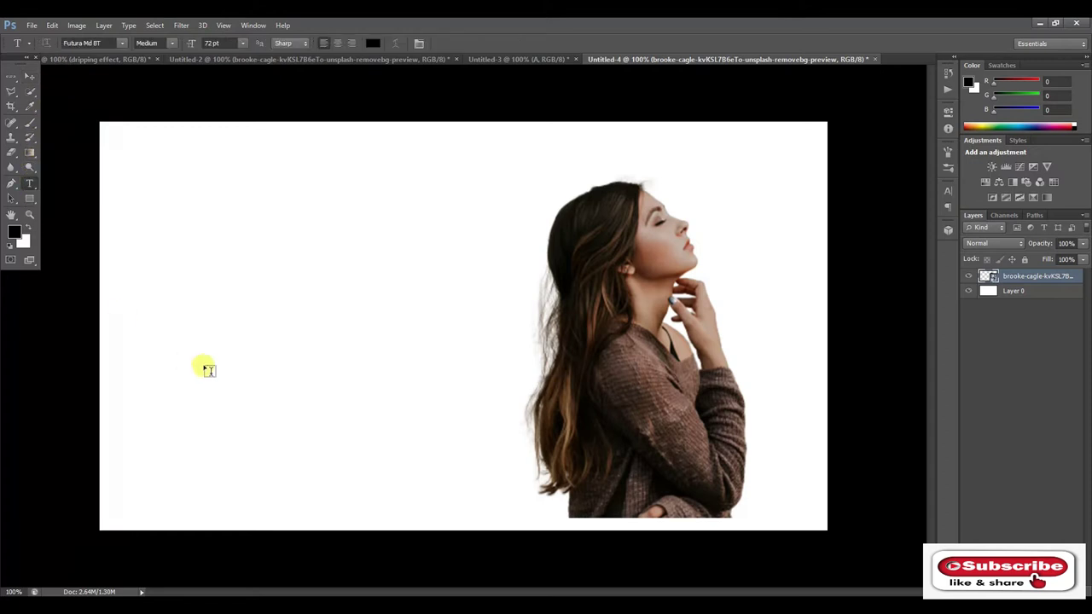
click(204, 341)
text(a)
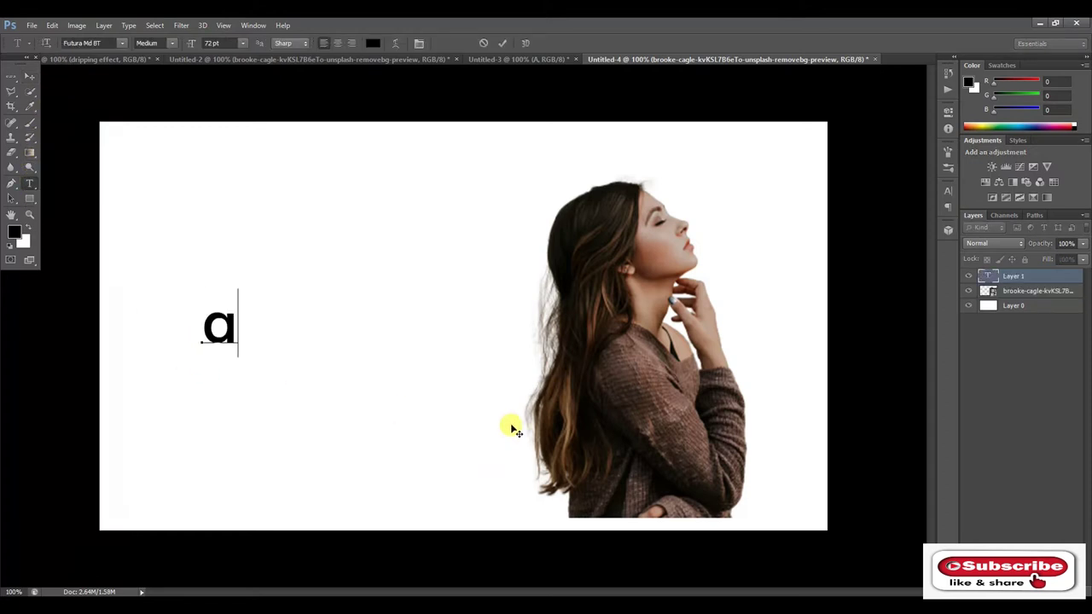
text(A)
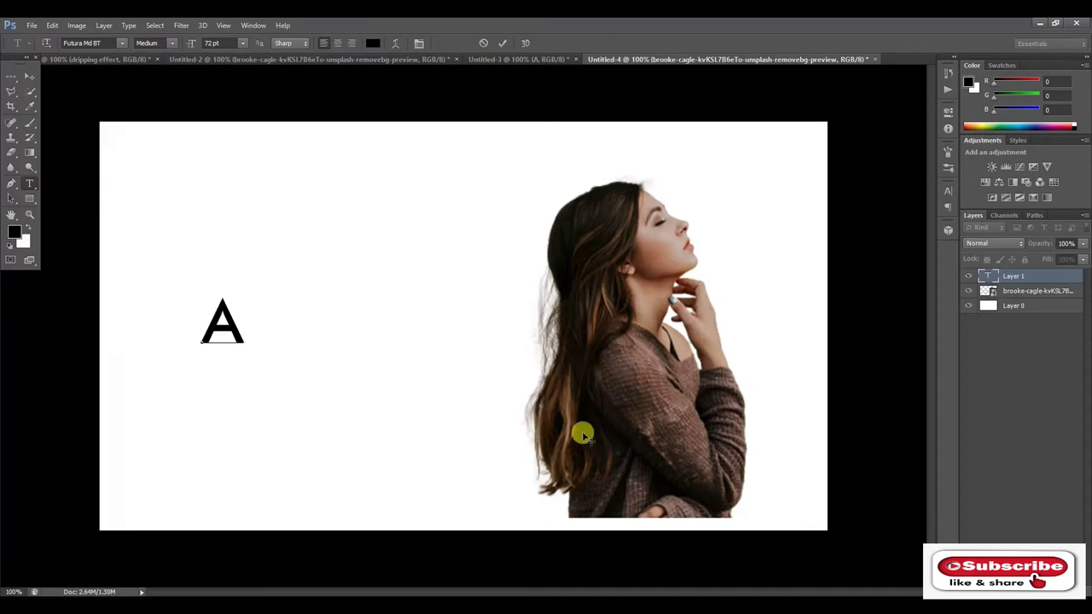
click(504, 45)
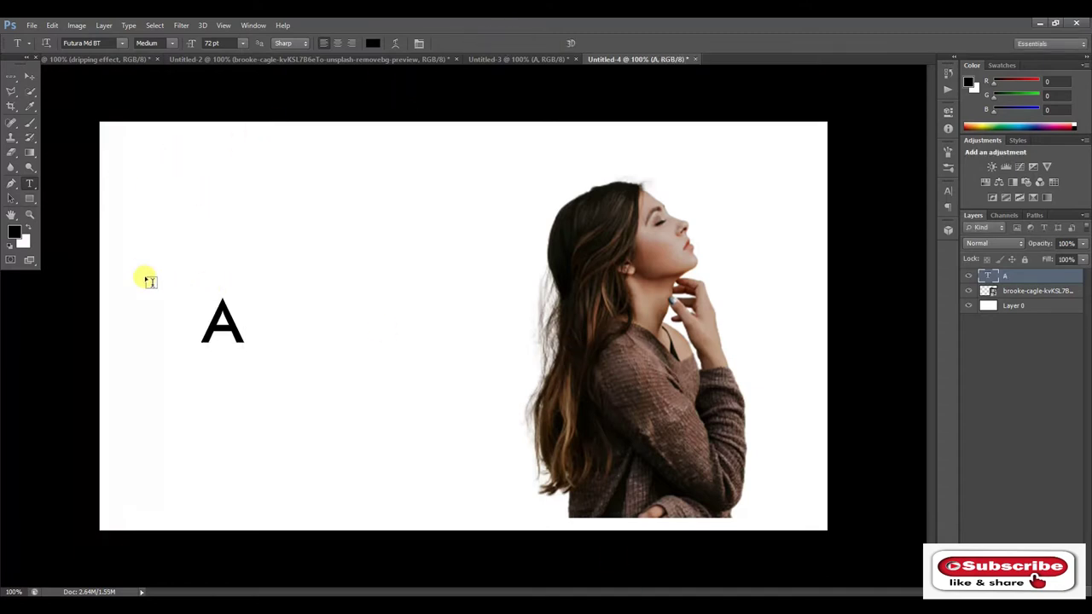
Scale the letter A up to about 648%, then place the text caret back inside it.
click(31, 76)
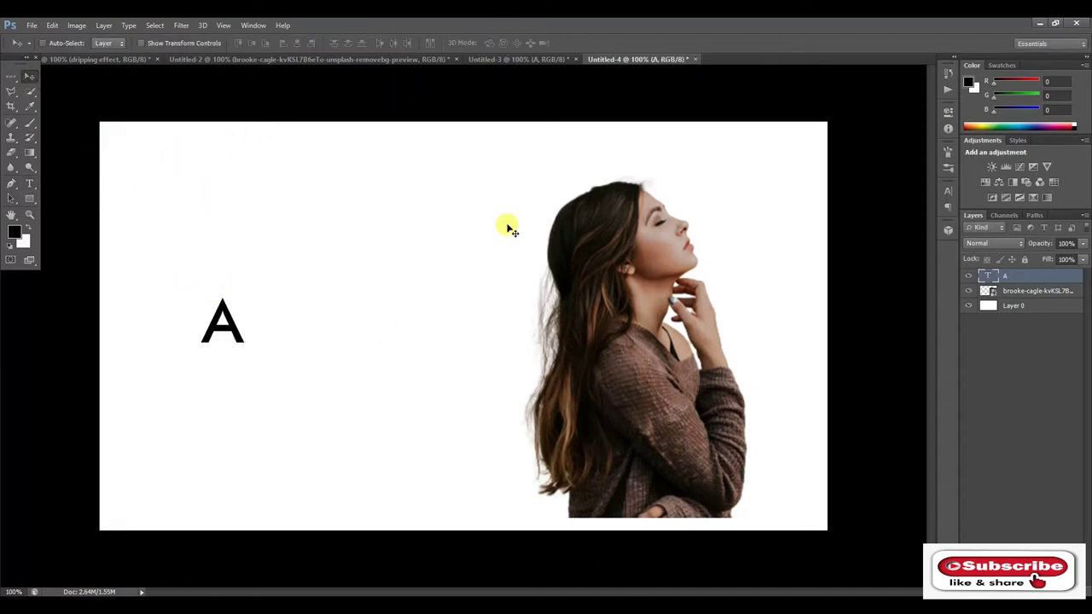
key(ctrl+t)
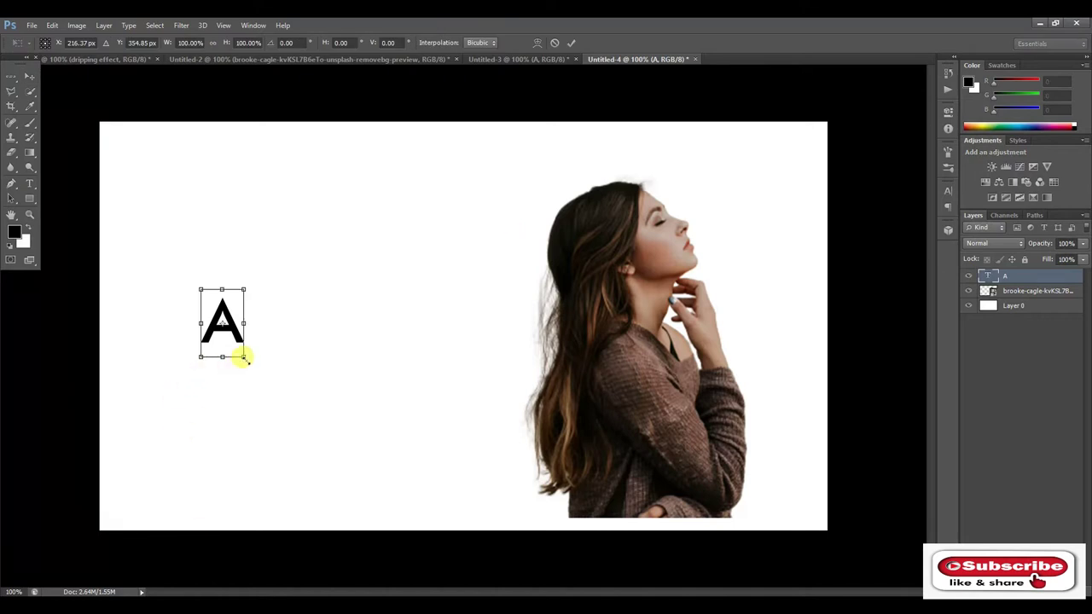
drag(244, 358, 424, 421)
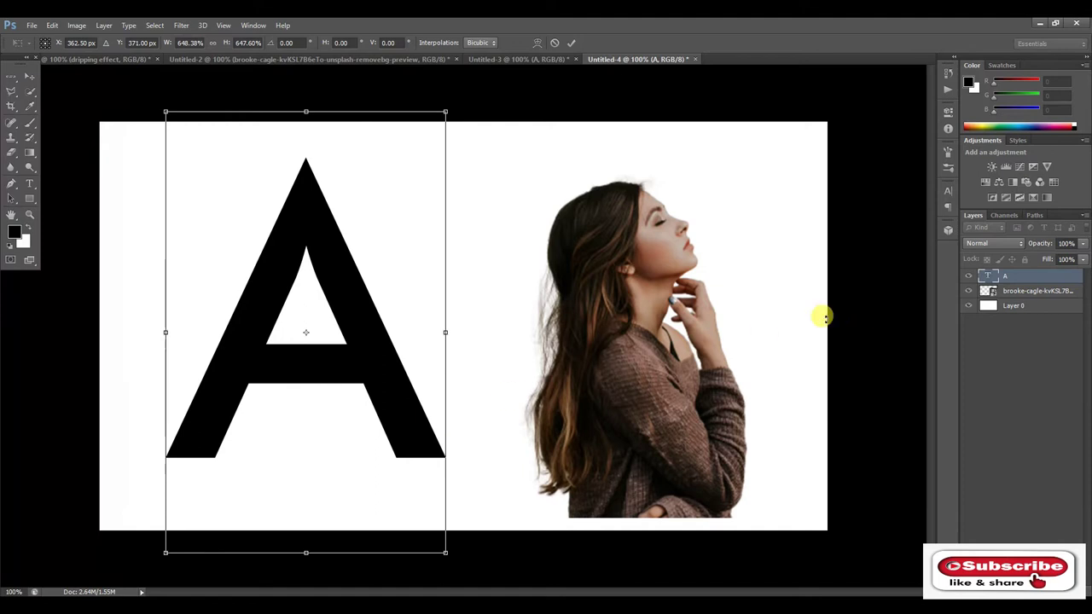
click(571, 43)
click(29, 184)
click(293, 256)
key(ctrl+t)
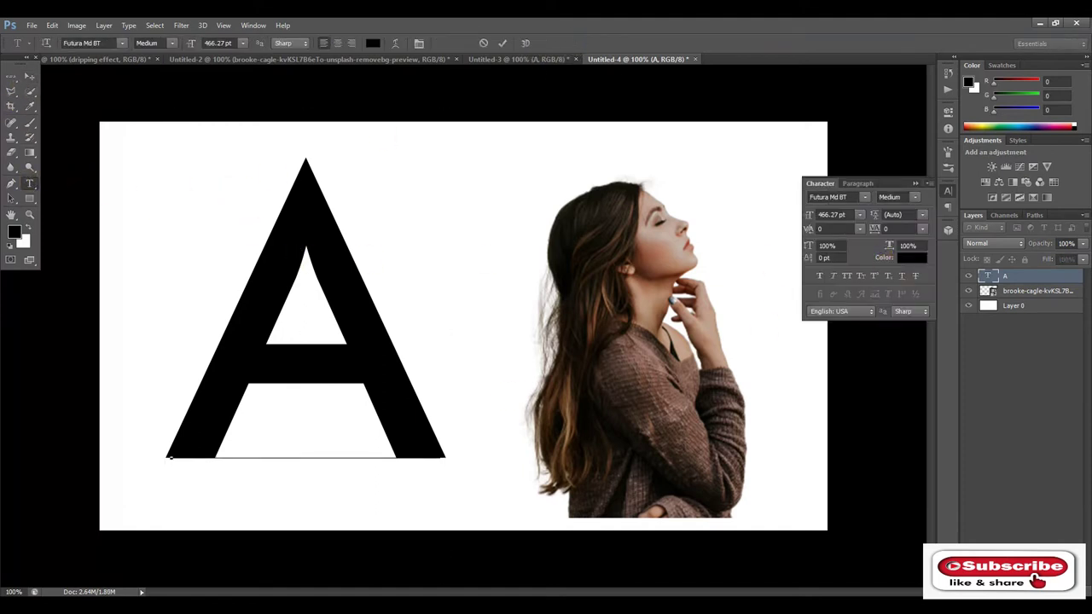
click(864, 197)
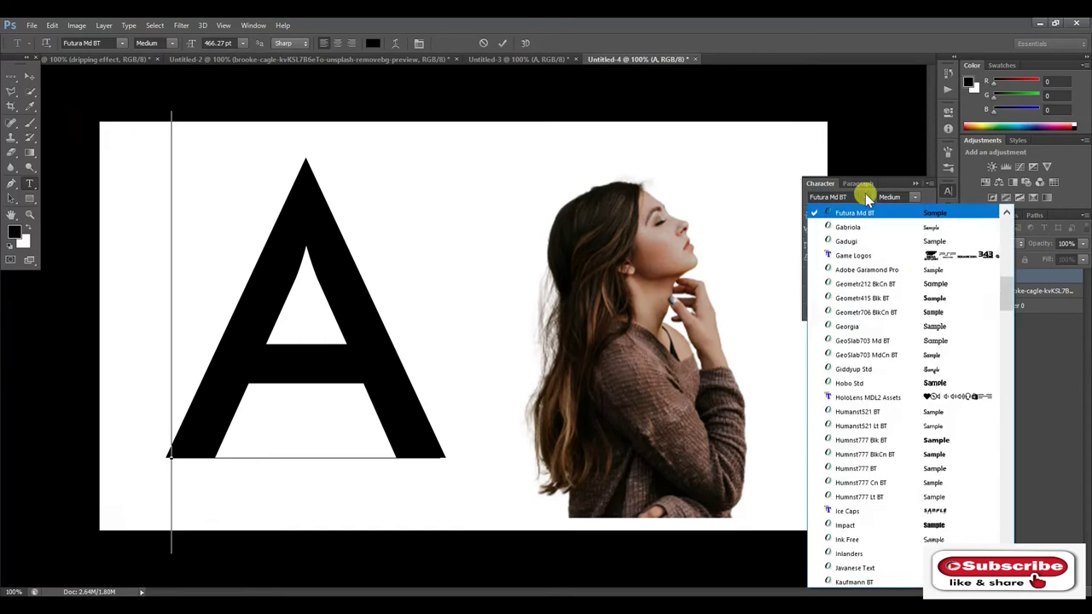
click(919, 244)
click(864, 197)
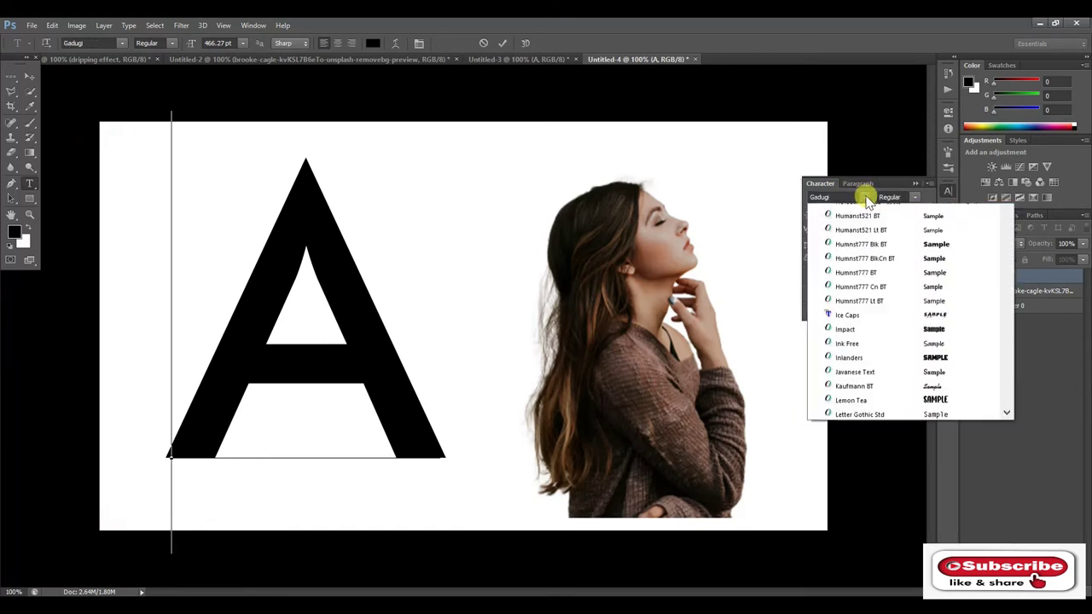
scroll(909, 285, up, 5)
scroll(910, 286, up, 5)
click(916, 214)
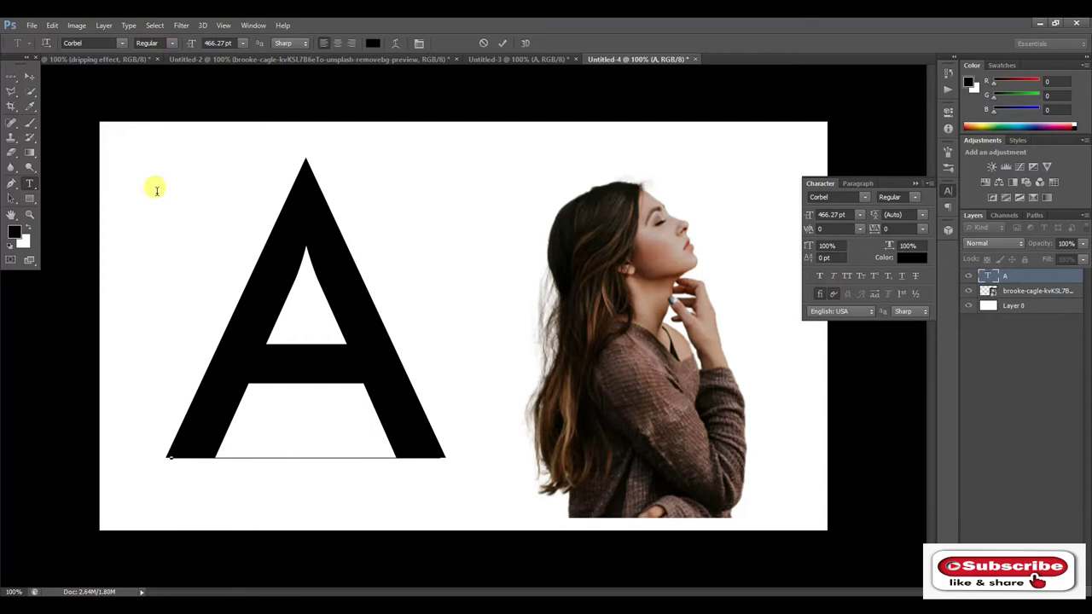
double_click(334, 271)
click(864, 197)
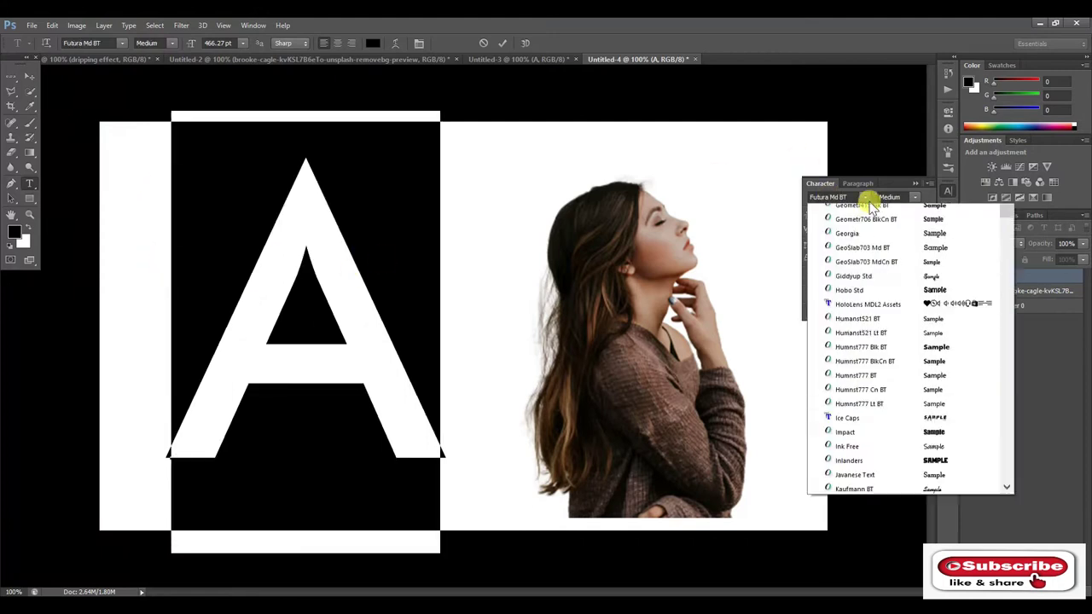
scroll(939, 254, up, 5)
click(930, 218)
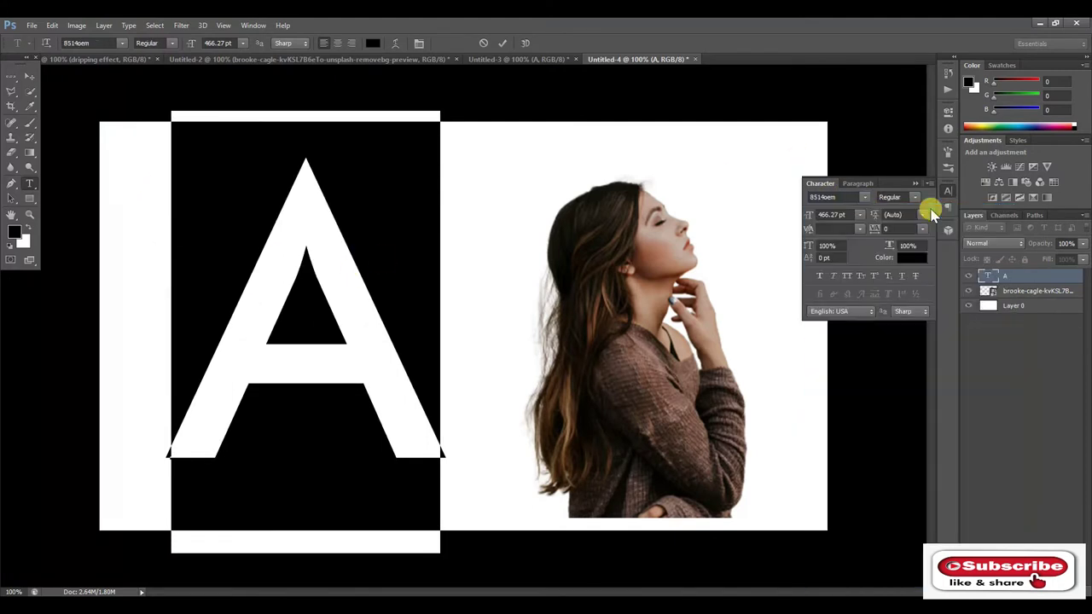
click(872, 198)
scroll(901, 287, up, 1)
click(926, 316)
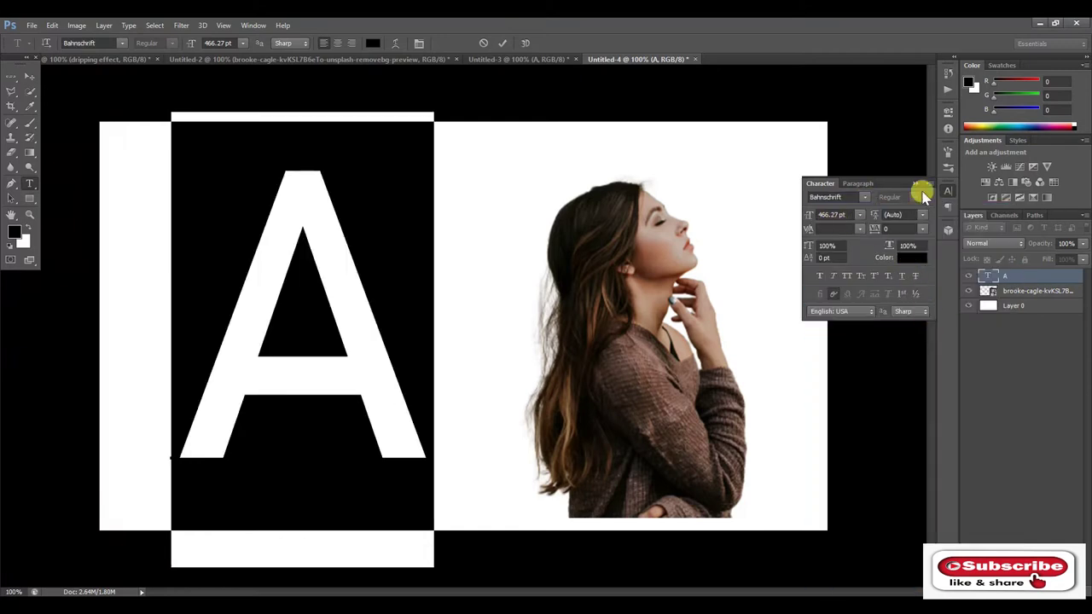
click(863, 197)
click(970, 470)
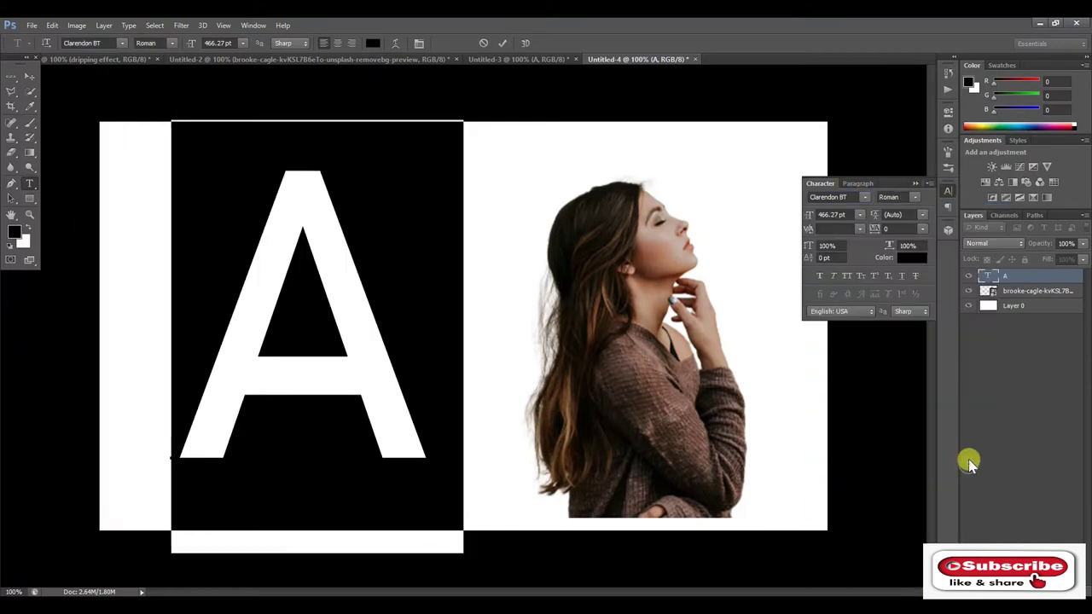
click(863, 197)
click(971, 506)
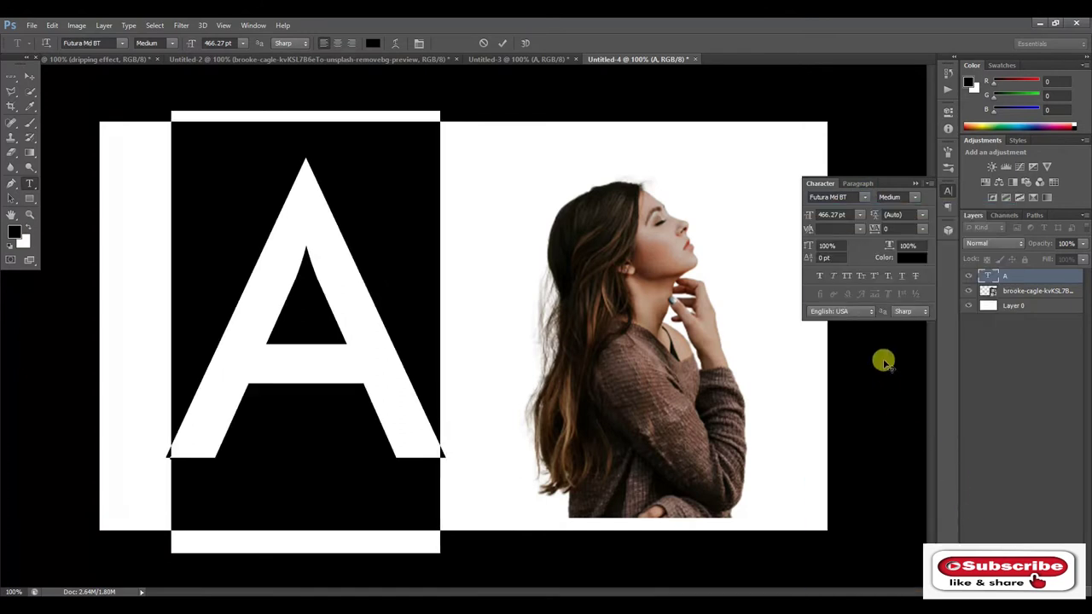
click(501, 42)
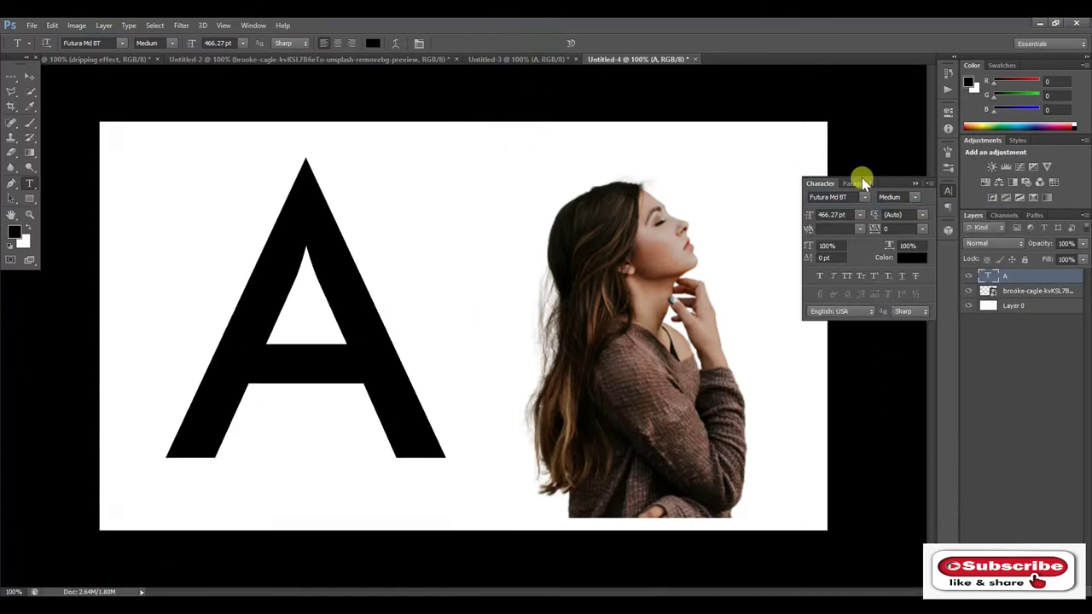
click(915, 184)
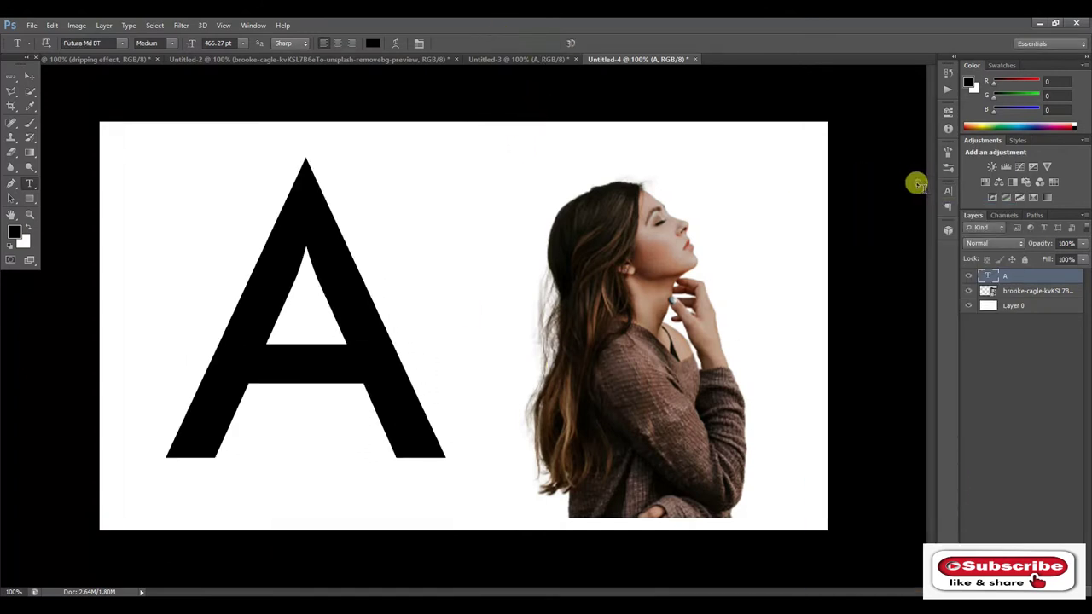
Scale the letter A to about 108%, shift it toward the woman, and move its layer below the photo.
click(29, 76)
mouse_move(333, 336)
mouse_down()
mouse_move(376, 358)
mouse_move(389, 384)
mouse_move(609, 383)
mouse_move(438, 317)
mouse_move(406, 344)
mouse_up()
key(ctrl+t)
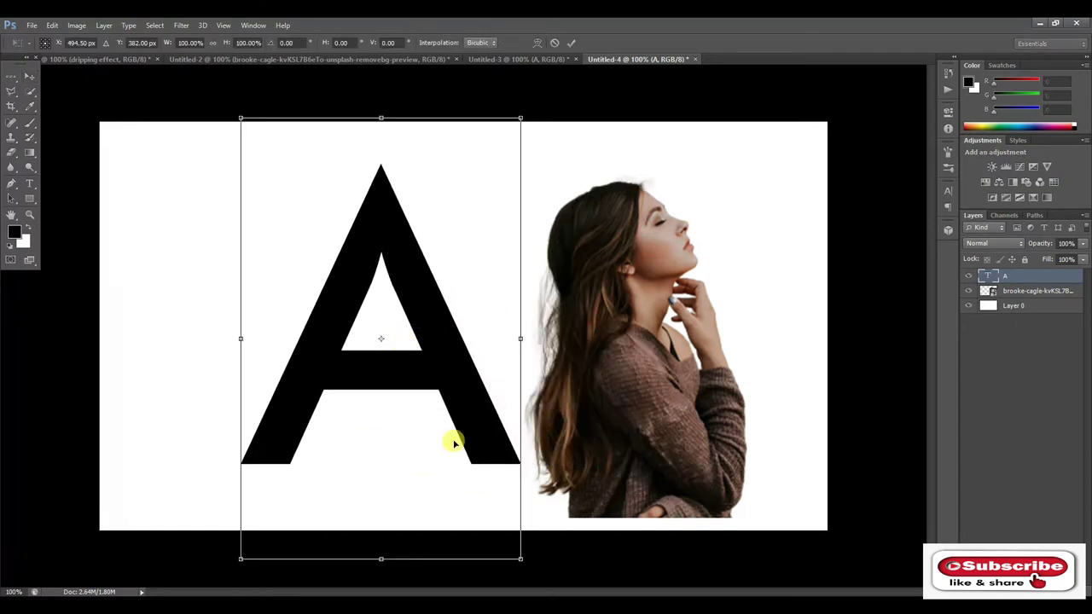
drag(513, 557, 531, 577)
mouse_move(467, 455)
mouse_down()
mouse_move(487, 475)
mouse_move(558, 495)
mouse_move(653, 484)
mouse_move(673, 493)
mouse_move(495, 473)
mouse_move(423, 477)
mouse_up()
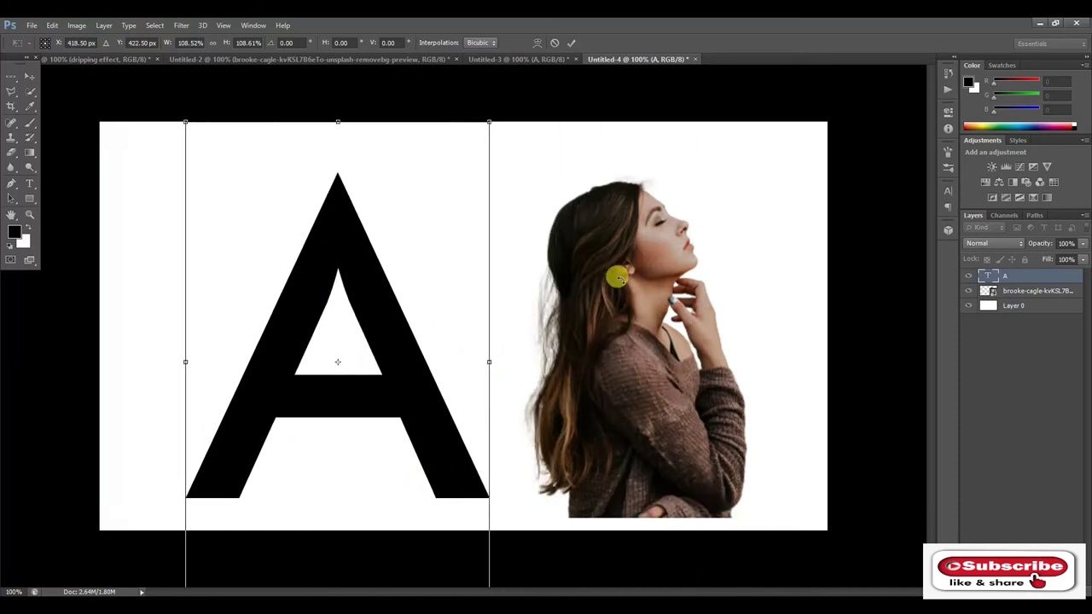
click(568, 42)
drag(1024, 281, 1023, 301)
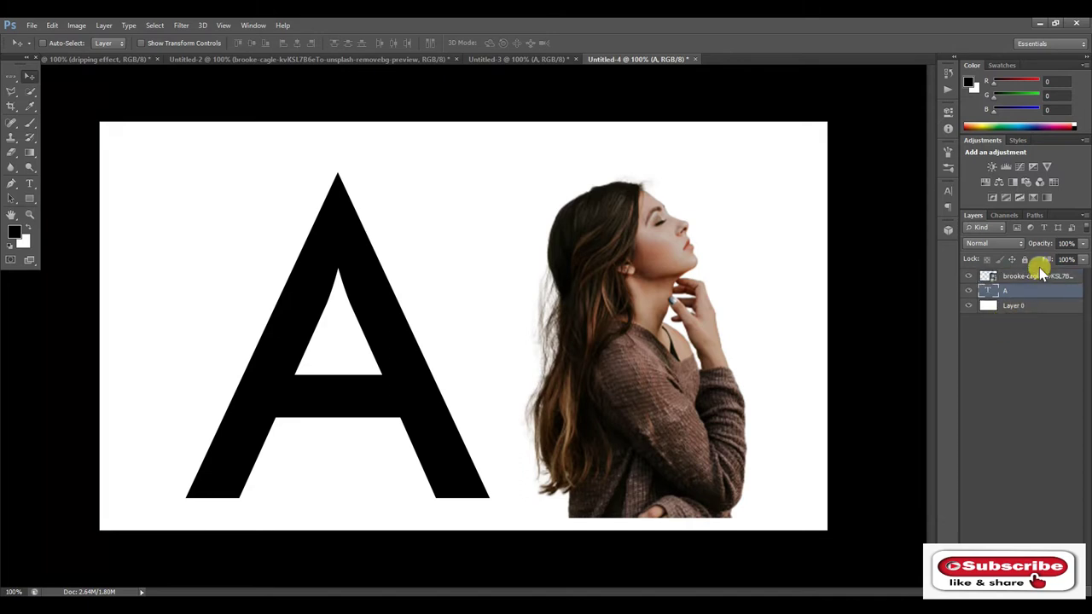
Shift the A slightly left and lower the photo layer's opacity to see the A through it.
mouse_move(592, 312)
mouse_down()
mouse_move(713, 319)
mouse_move(521, 278)
mouse_move(477, 286)
mouse_move(467, 301)
mouse_move(458, 287)
mouse_up()
click(1036, 276)
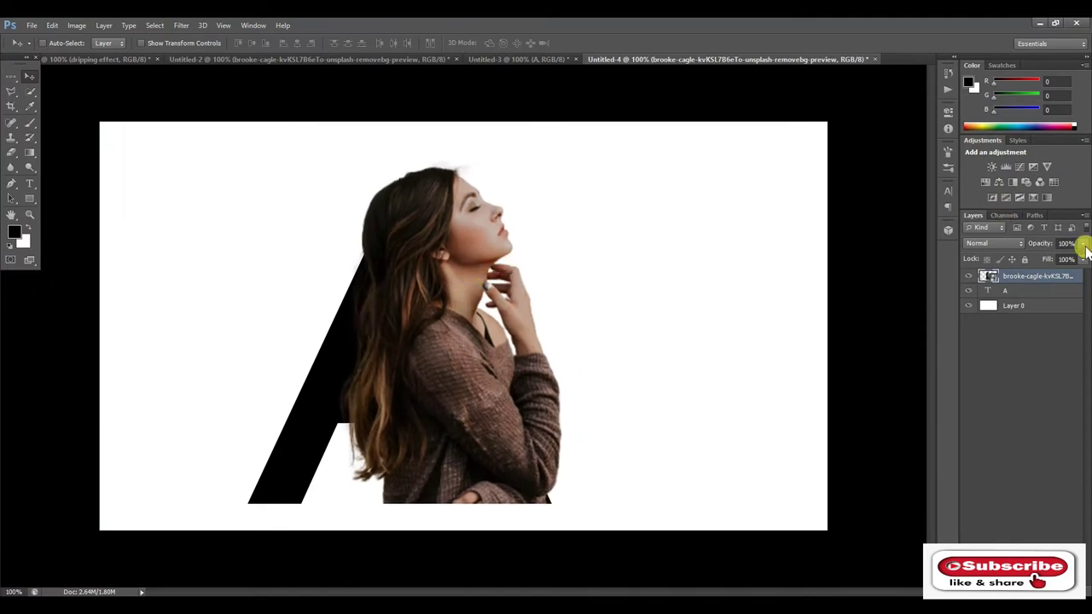
mouse_move(1083, 247)
mouse_down()
mouse_move(1071, 260)
mouse_move(1022, 261)
mouse_up()
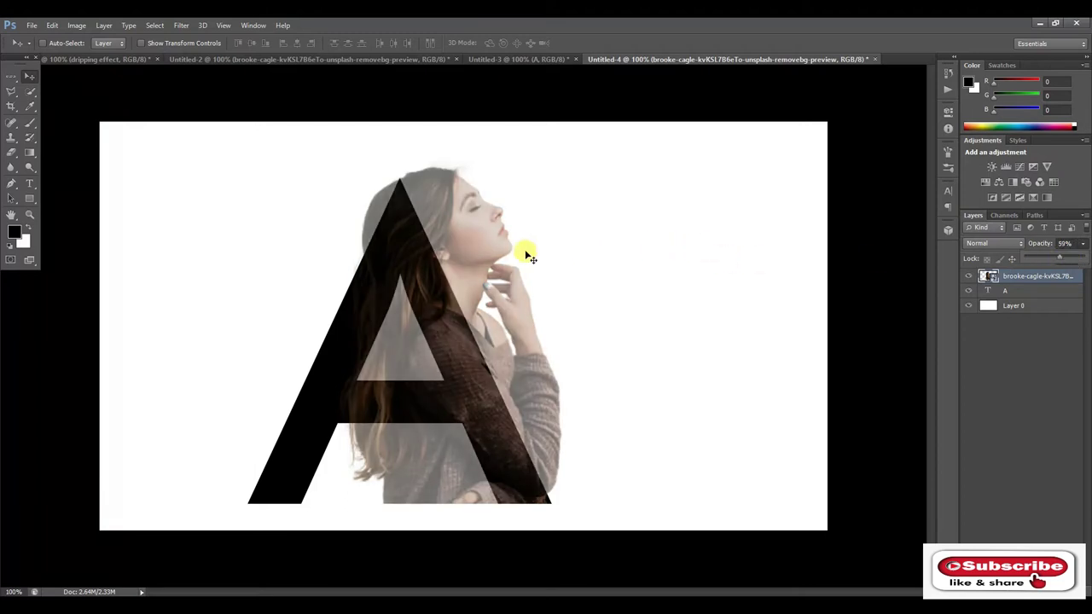
click(462, 242)
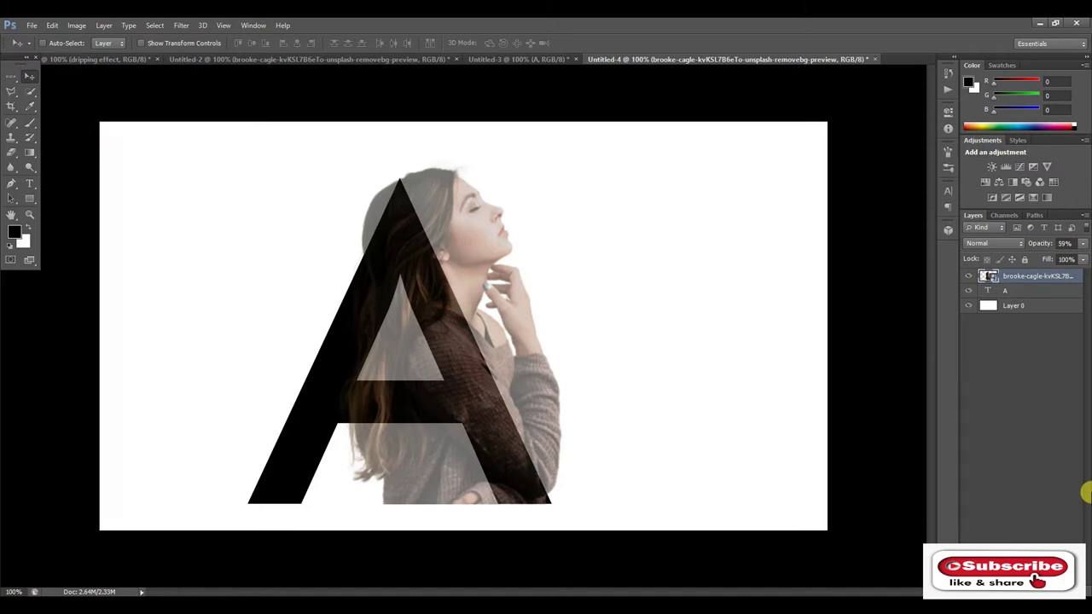
Nudge the portrait left and down over the A, then restore its opacity to 100%.
key(Left)
key(Left)
key(Left)
key(Left)
key(Left)
key(Left)
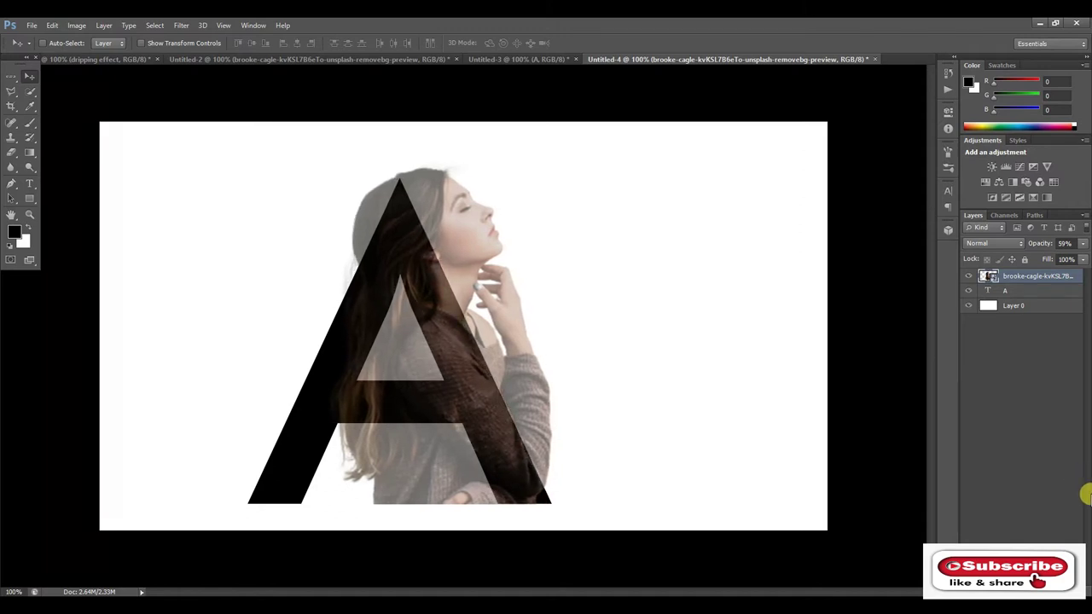
drag(458, 239, 447, 242)
click(1083, 243)
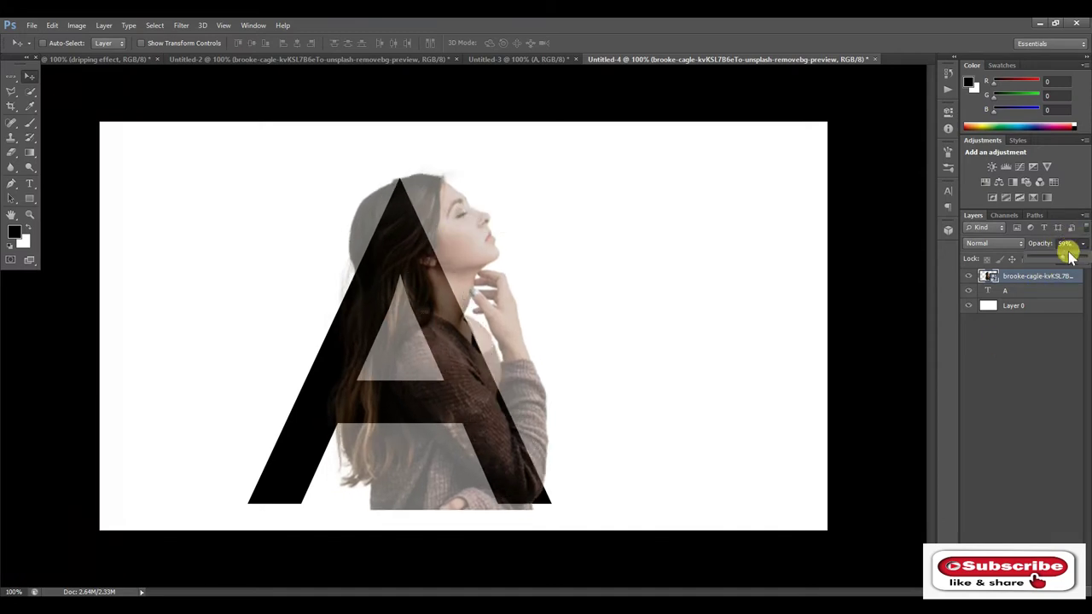
drag(1077, 260, 1089, 258)
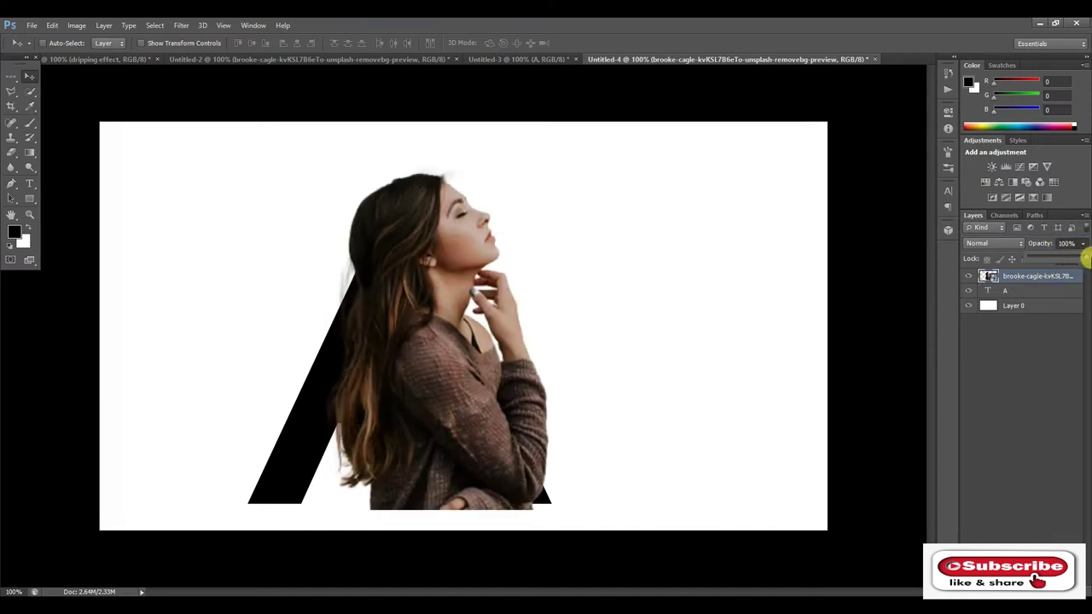
Clip the portrait layer to the letter A, duplicate it with Ctrl+J, and select the top copy.
right_click(1044, 278)
click(1055, 333)
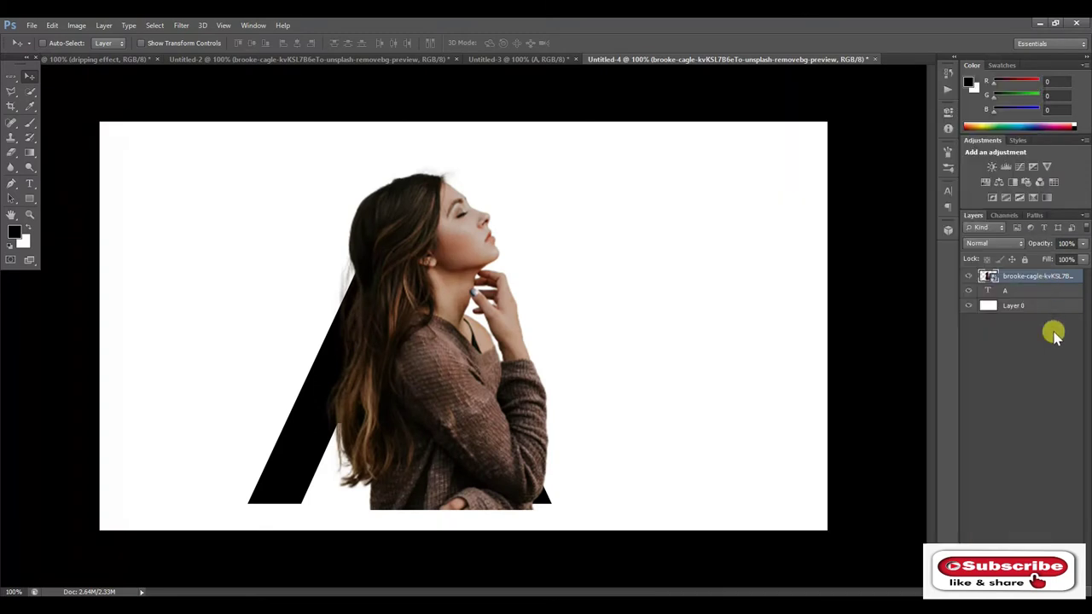
right_click(1055, 278)
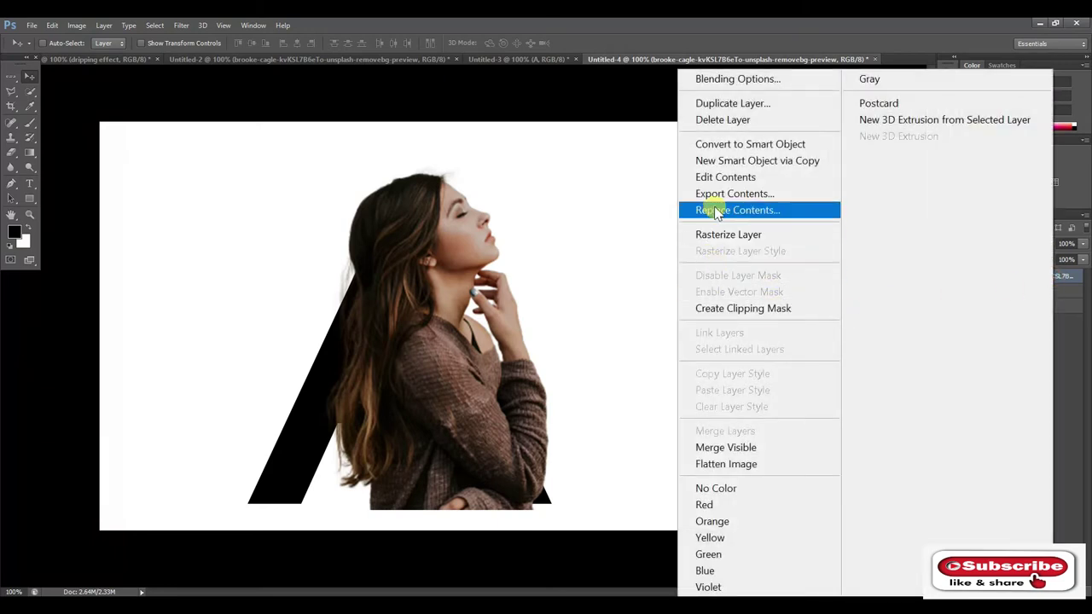
click(739, 308)
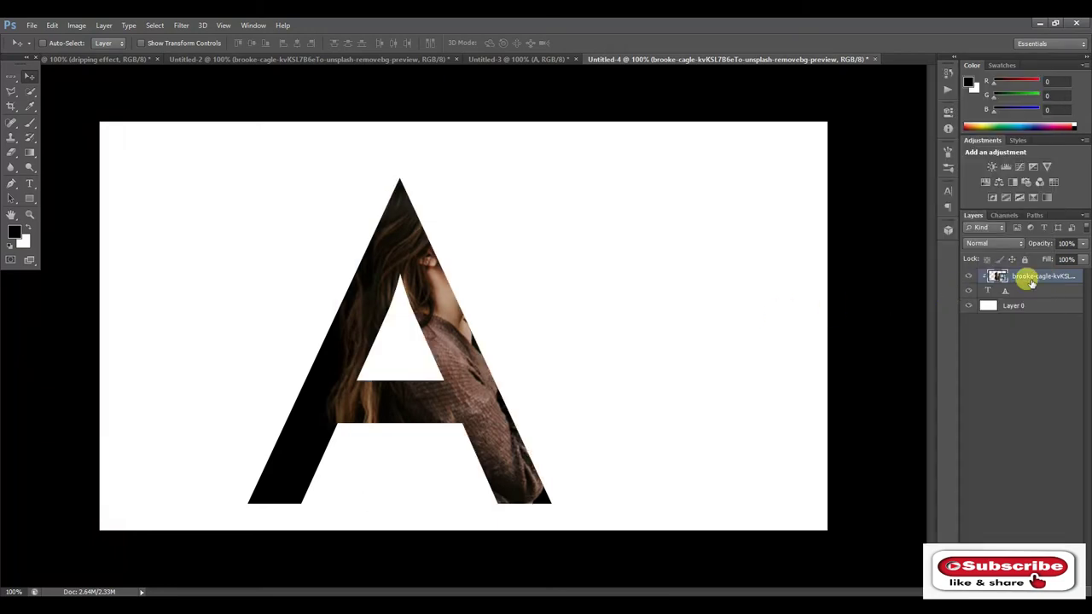
key(ctrl+j)
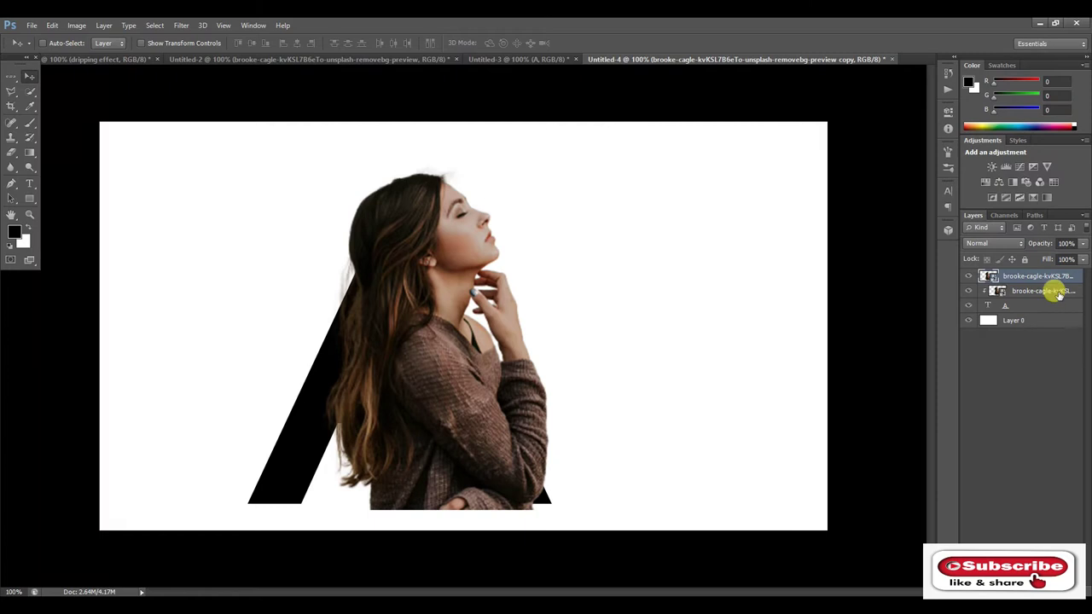
click(1058, 291)
click(1047, 276)
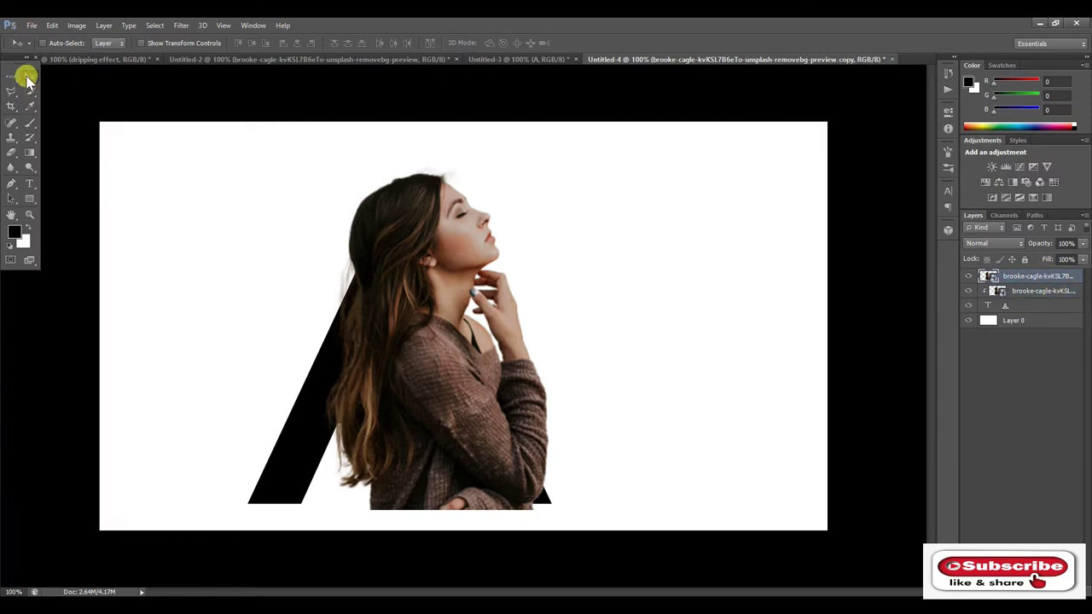
Select everything outside the letter A and rasterize the top portrait copy for erasing.
click(11, 157)
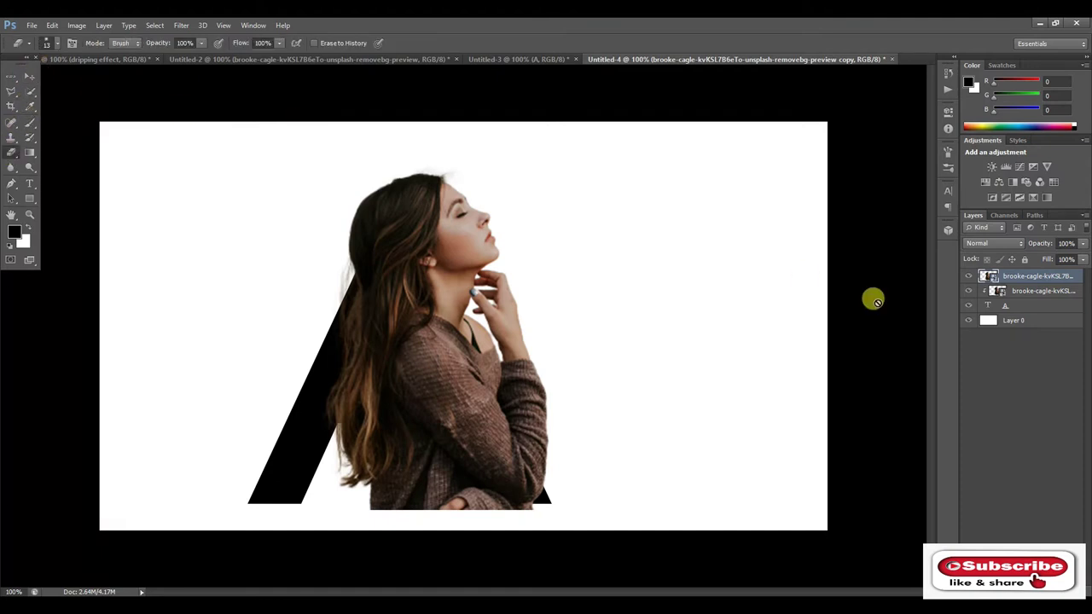
ctrl+click(989, 304)
key(ctrl+shift+i)
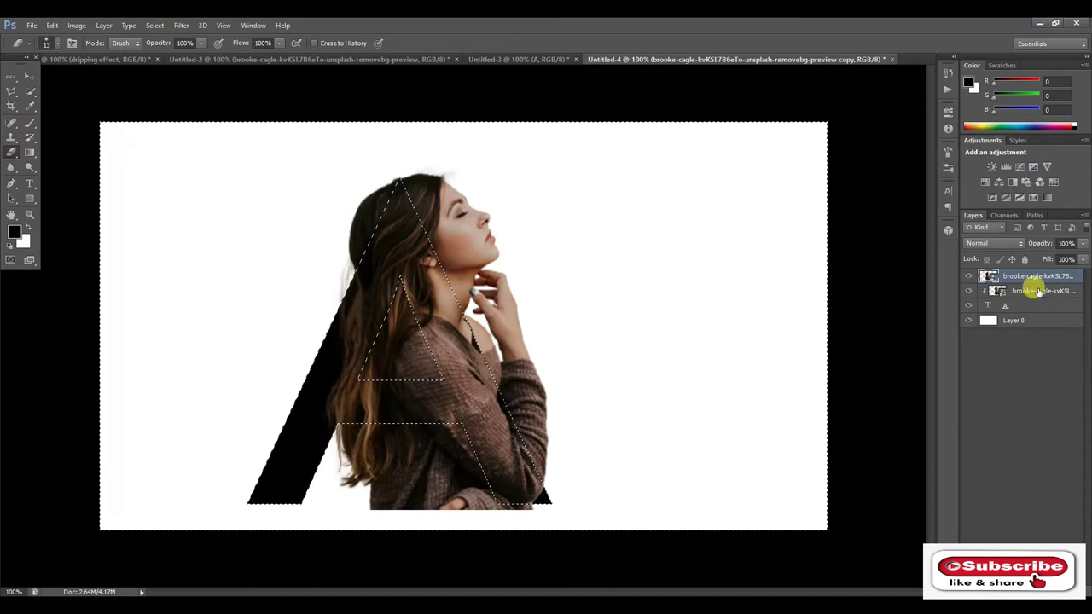
click(362, 327)
click(537, 249)
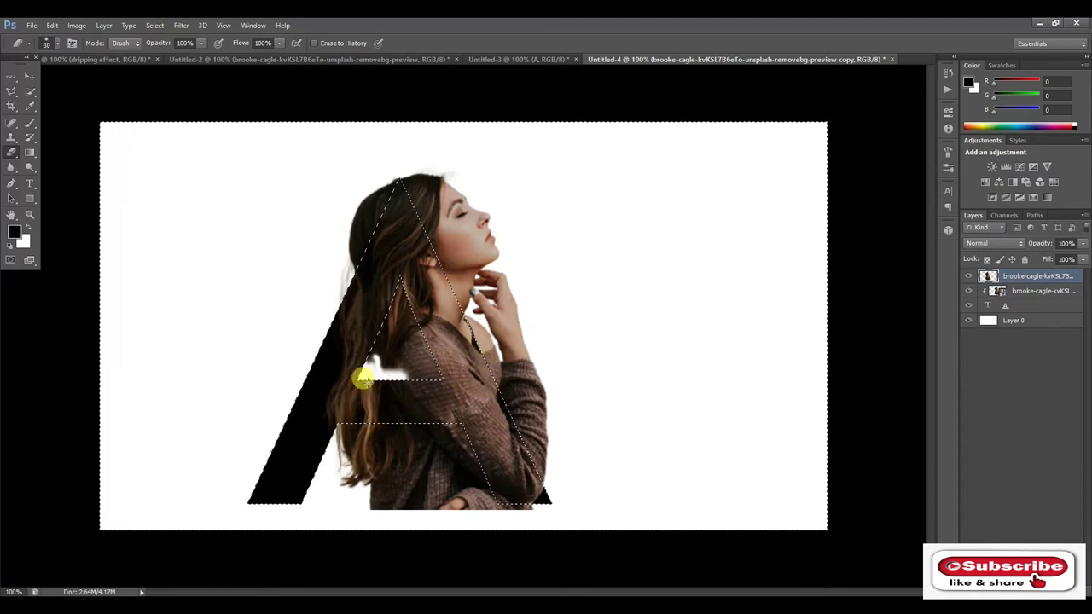
Erase the copy's hair outside the A's left edge and inner triangle, then deselect.
mouse_move(365, 368)
mouse_down()
mouse_move(336, 458)
mouse_move(349, 470)
mouse_move(380, 412)
mouse_move(455, 426)
mouse_move(483, 503)
mouse_move(293, 500)
mouse_move(468, 478)
mouse_move(389, 438)
mouse_move(451, 432)
mouse_move(394, 463)
mouse_up()
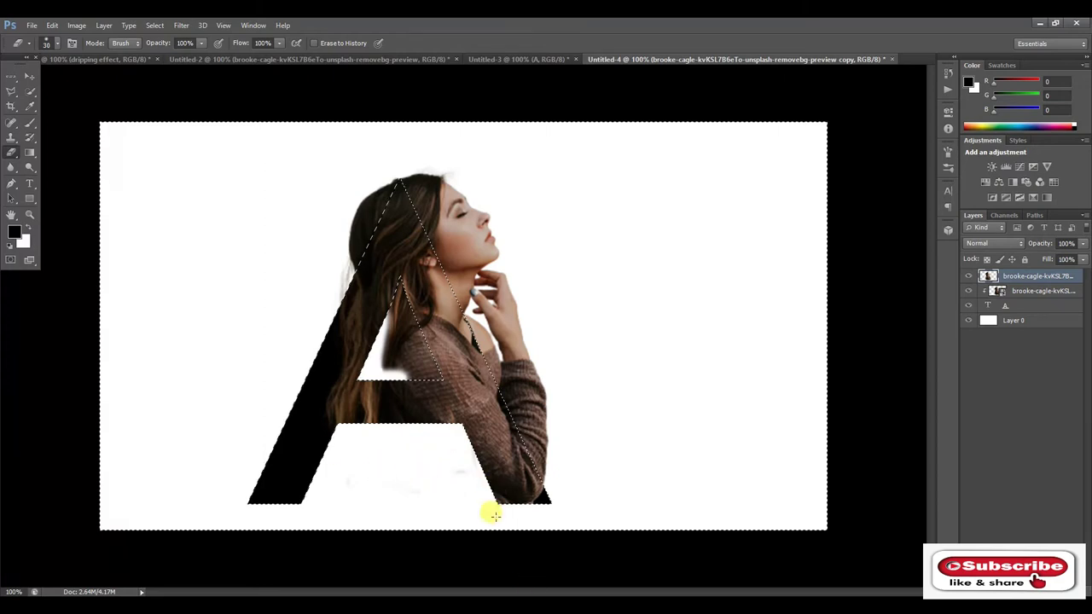
mouse_move(390, 356)
mouse_down()
mouse_move(390, 273)
mouse_move(408, 319)
mouse_up()
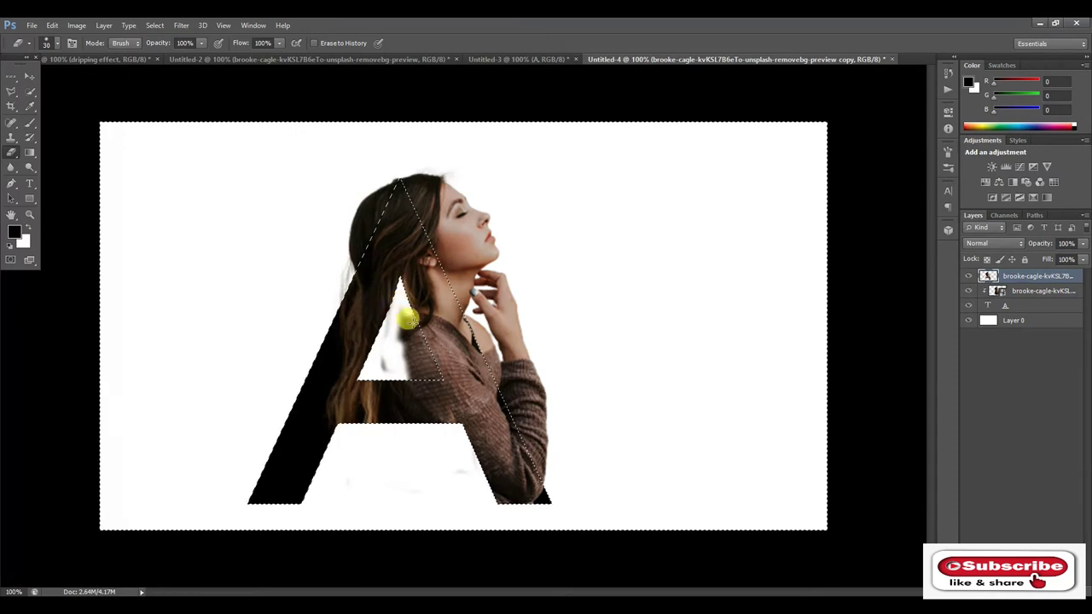
mouse_move(436, 392)
mouse_down()
mouse_move(395, 373)
mouse_move(389, 327)
mouse_up()
mouse_move(396, 373)
mouse_down()
mouse_move(411, 373)
mouse_move(398, 345)
mouse_up()
drag(418, 389, 440, 385)
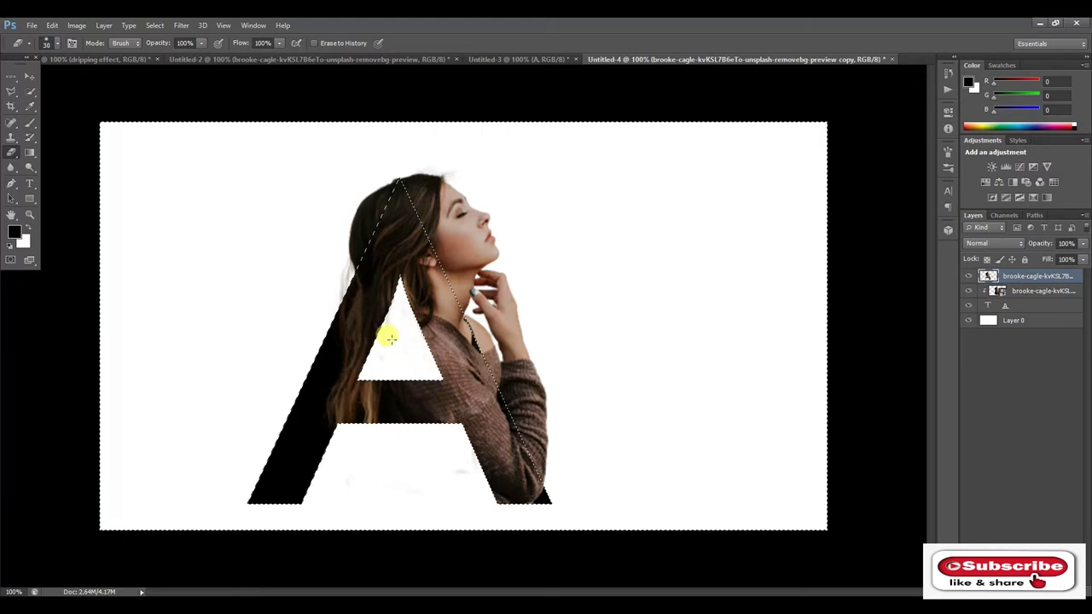
mouse_move(373, 339)
mouse_down()
mouse_move(353, 236)
mouse_move(385, 176)
mouse_move(366, 239)
mouse_move(365, 197)
mouse_up()
mouse_move(347, 271)
mouse_down()
mouse_move(389, 215)
mouse_move(347, 275)
mouse_up()
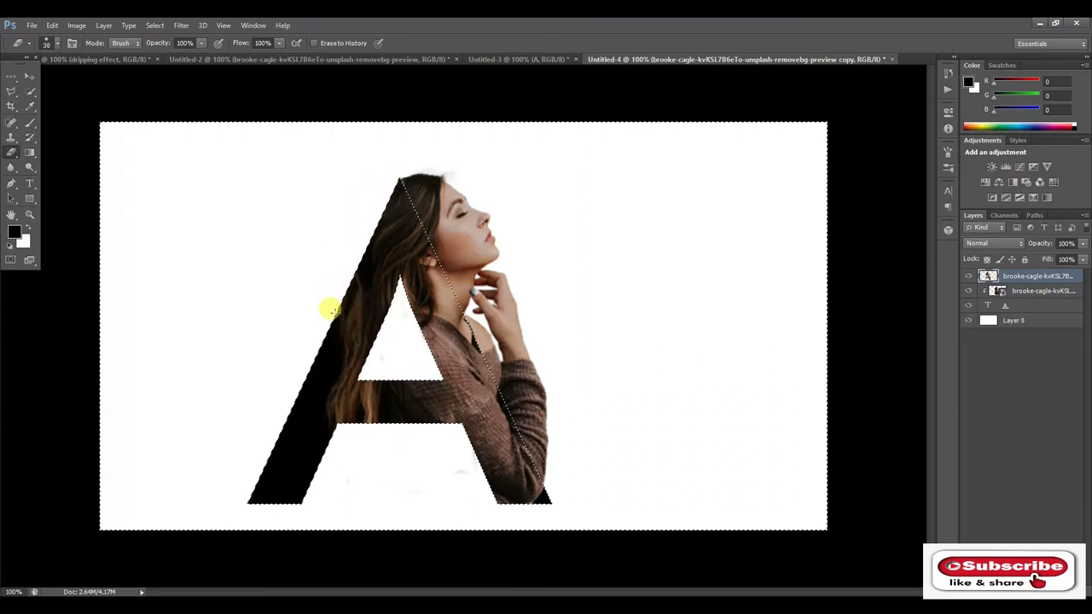
key(ctrl+minus)
key(ctrl+minus)
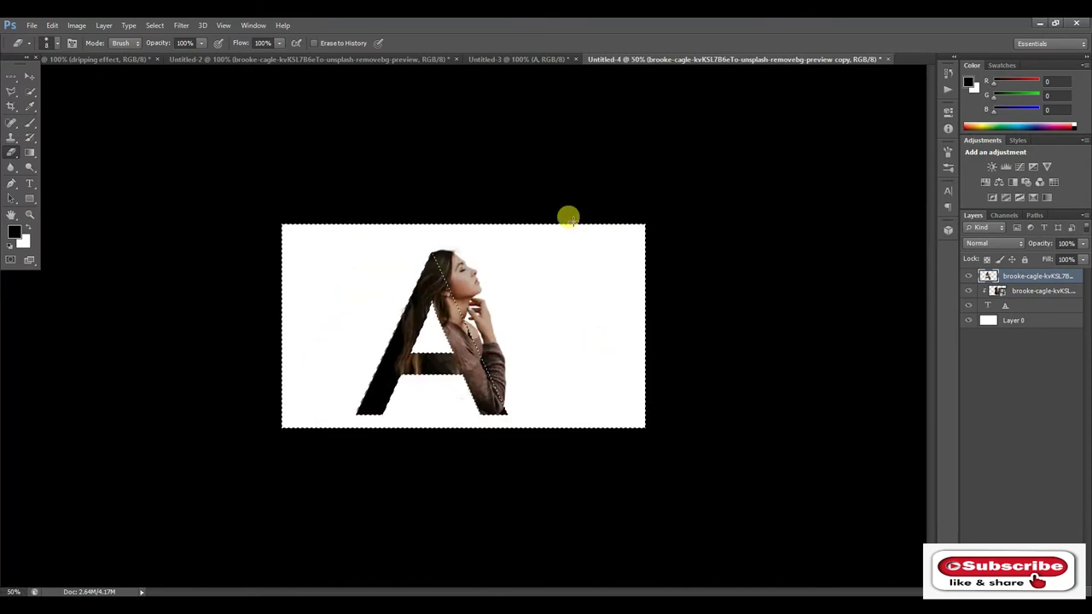
key(ctrl+plus)
key(ctrl+plus)
key(ctrl+d)
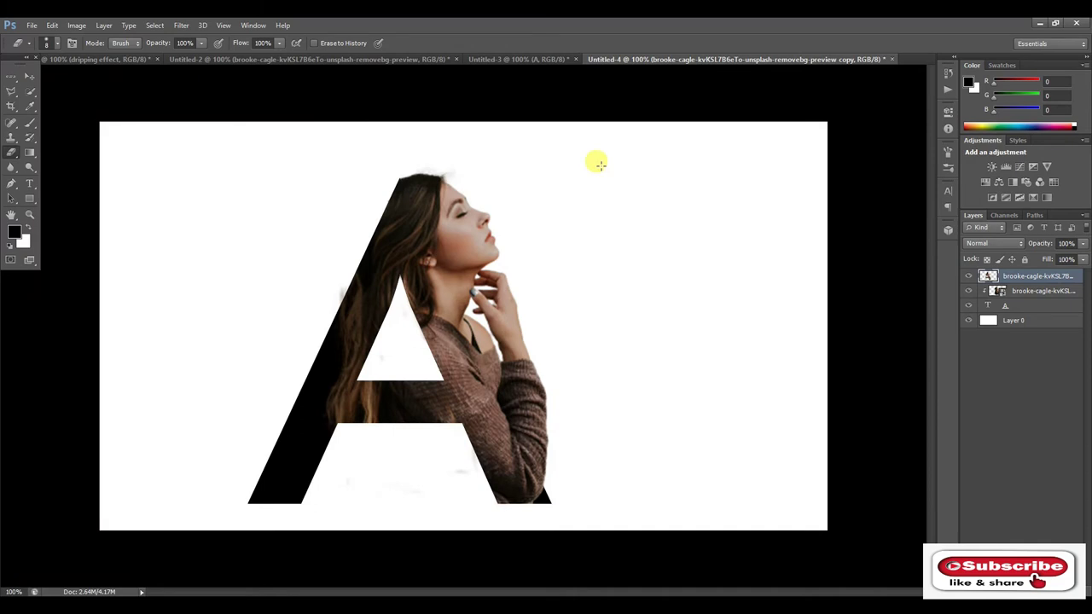
Add a drop shadow to the top portrait layer, trying the Dissolve blend mode.
right_click(1043, 278)
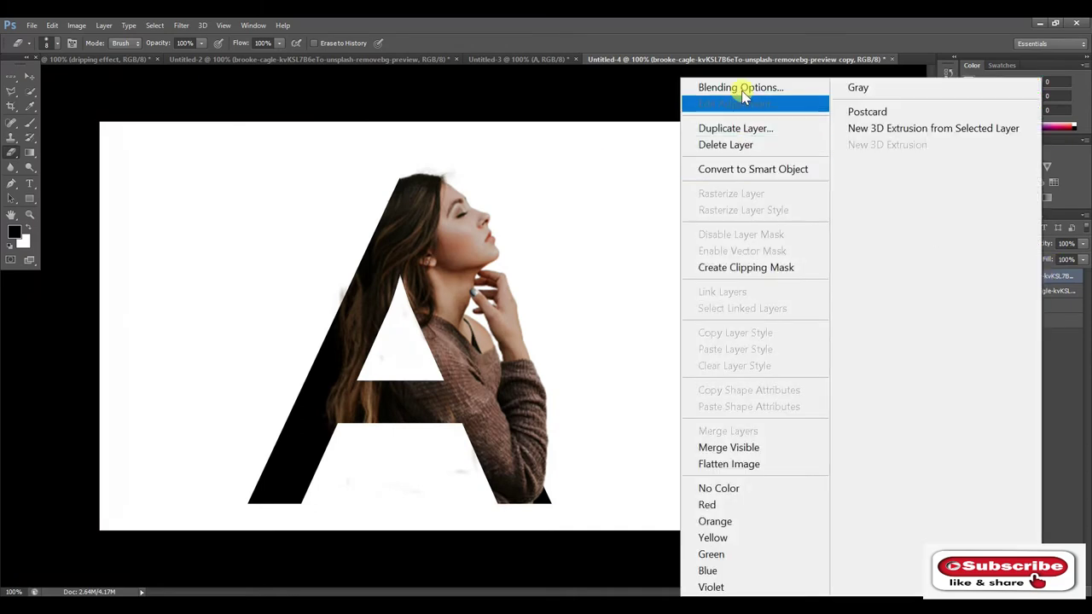
click(740, 87)
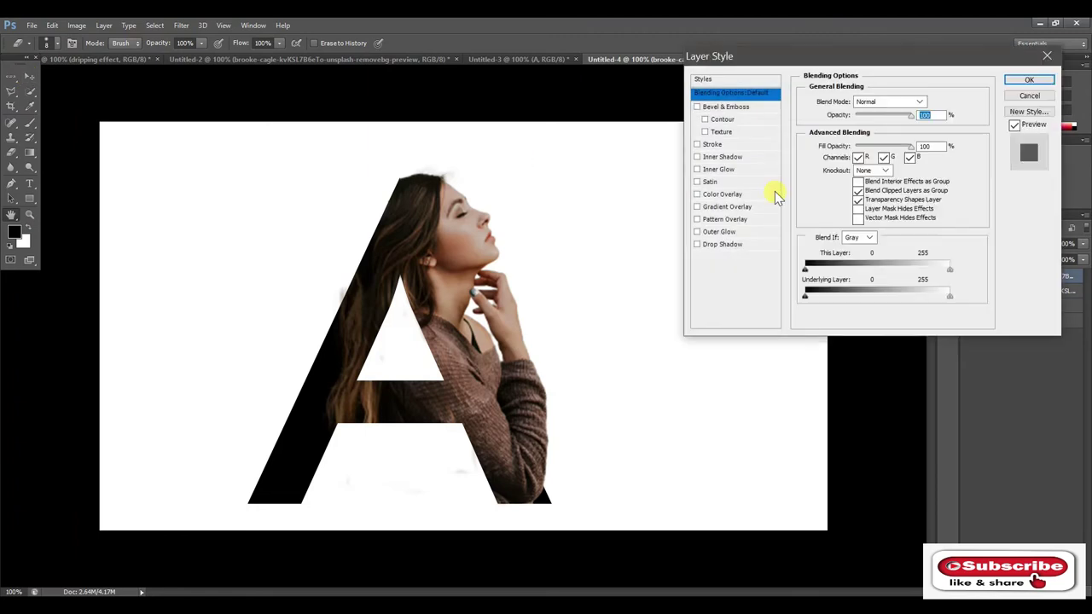
click(702, 244)
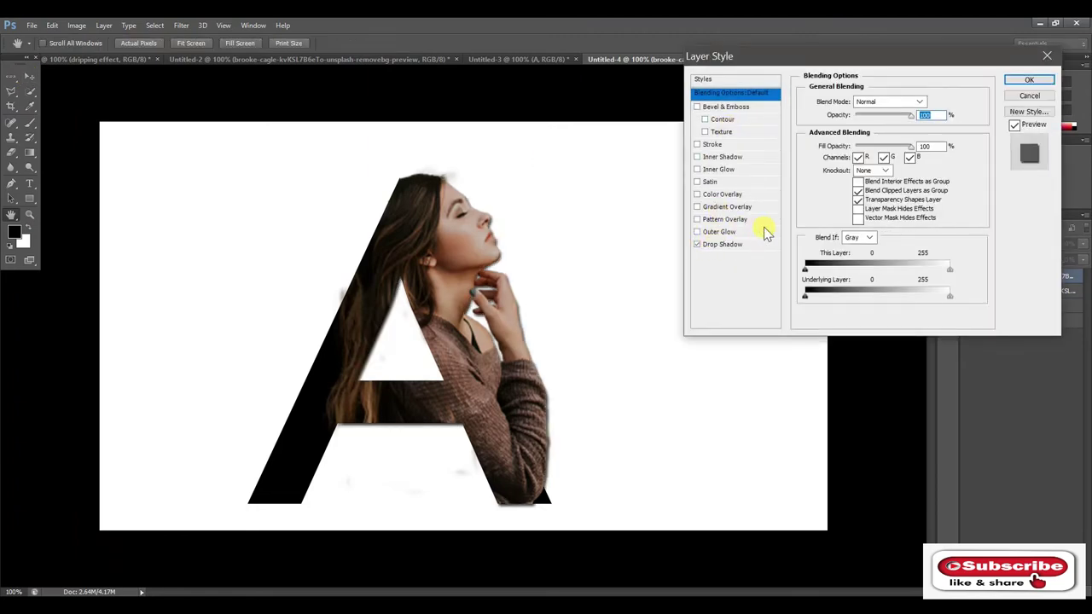
click(915, 103)
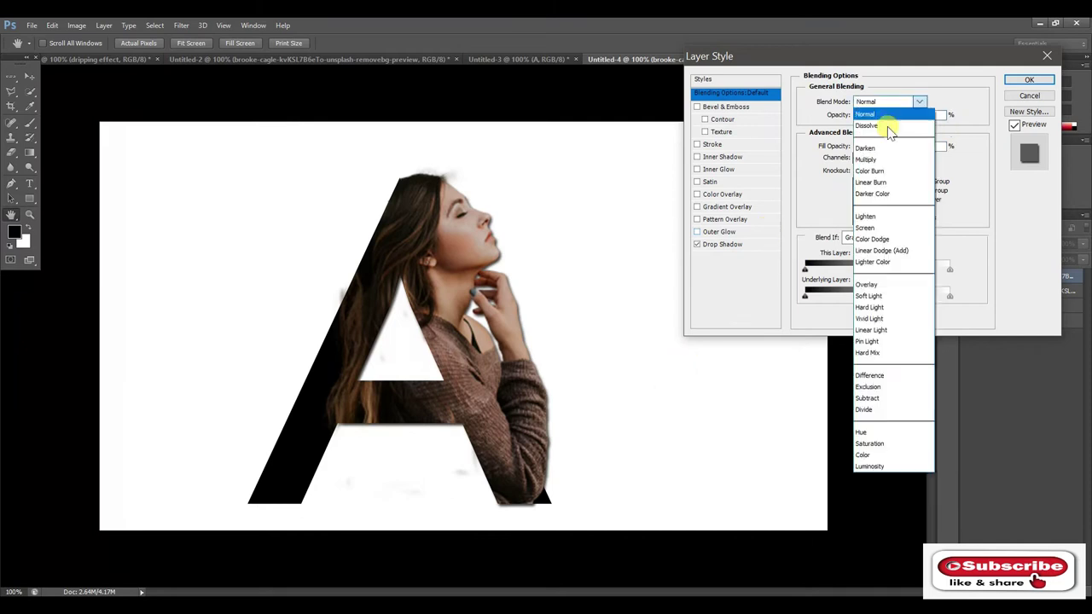
click(887, 128)
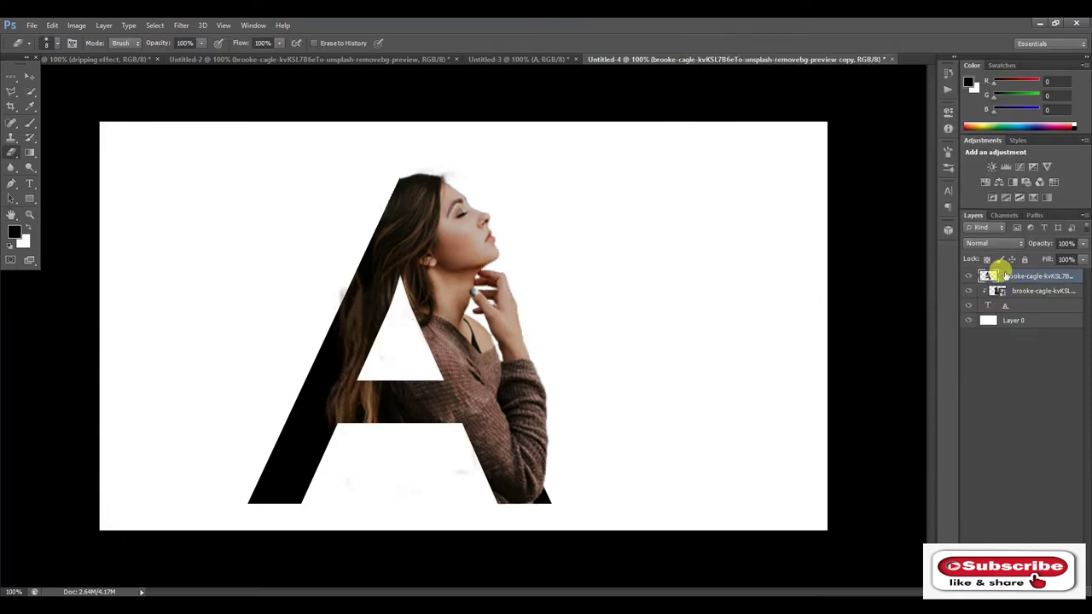
Set the drop shadow angle to 55° and opacity to 100%, and apply it.
right_click(997, 276)
click(715, 87)
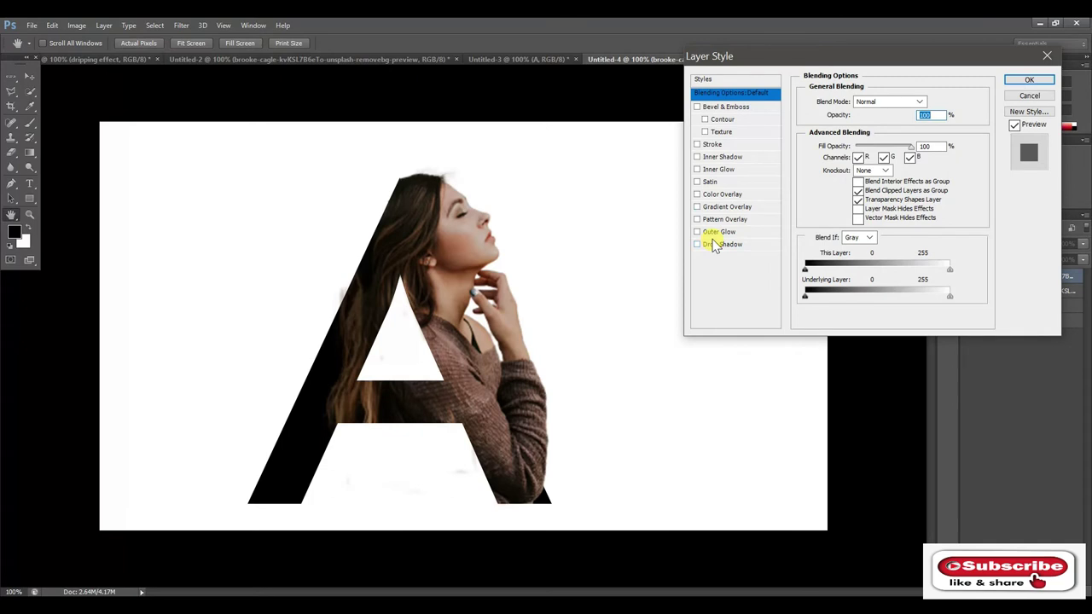
click(721, 244)
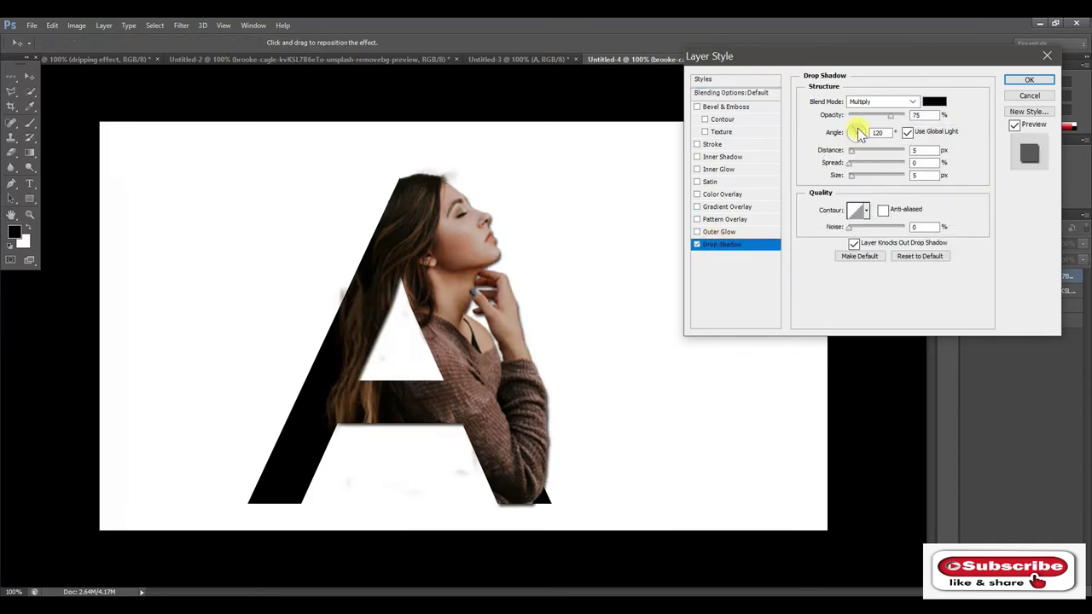
mouse_move(867, 137)
mouse_down()
mouse_move(845, 146)
mouse_move(864, 137)
mouse_up()
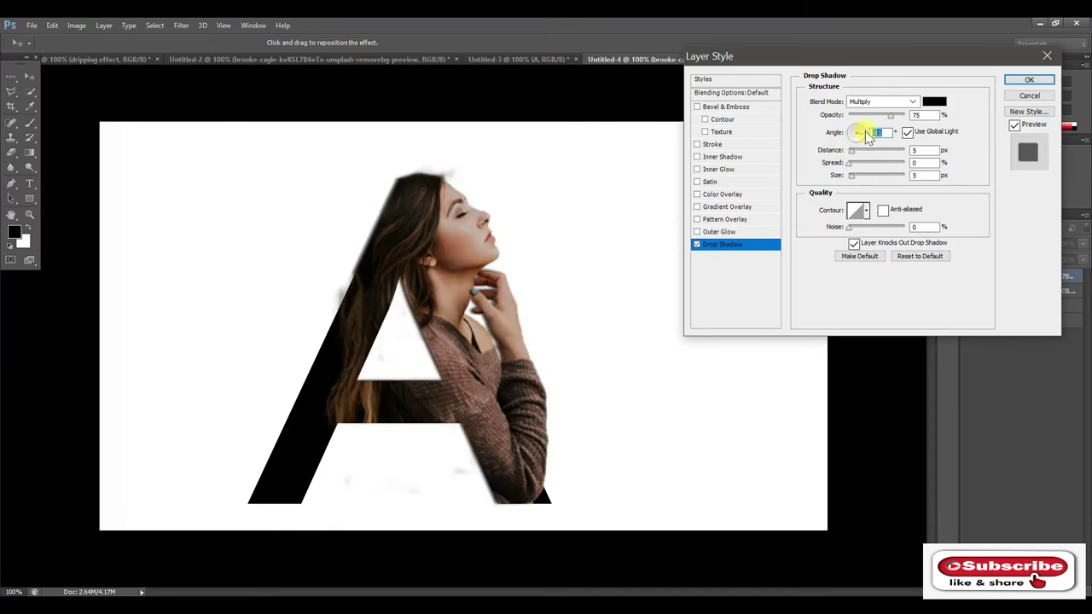
click(865, 132)
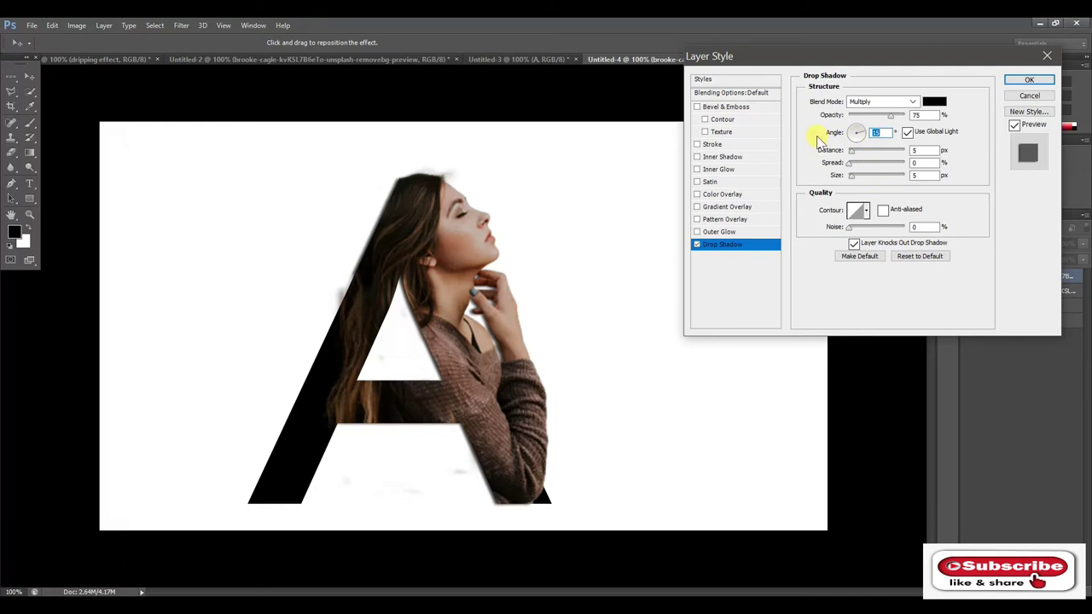
click(863, 138)
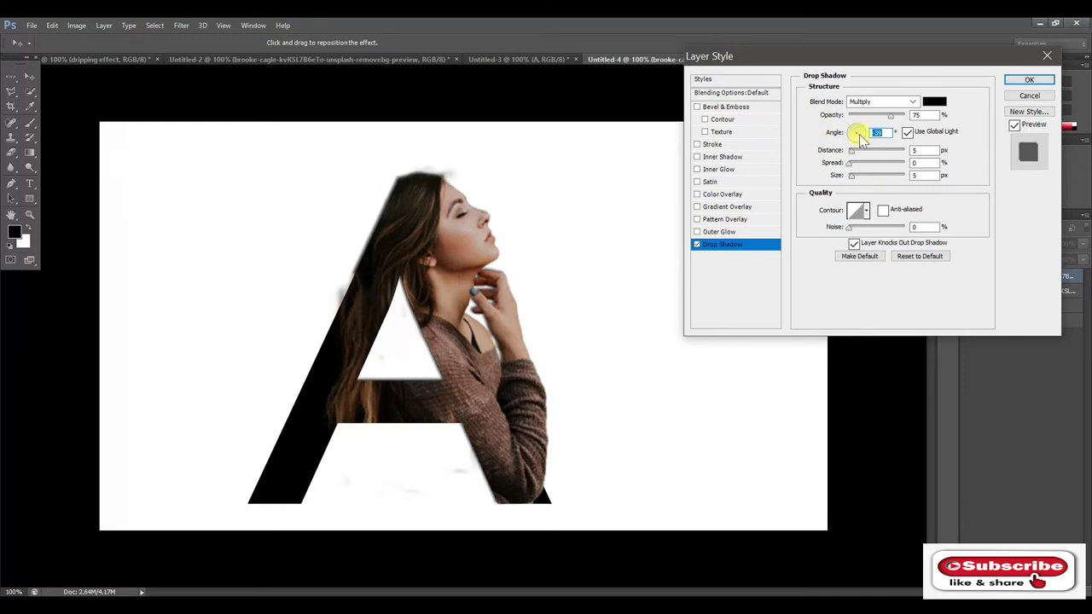
drag(861, 130, 872, 137)
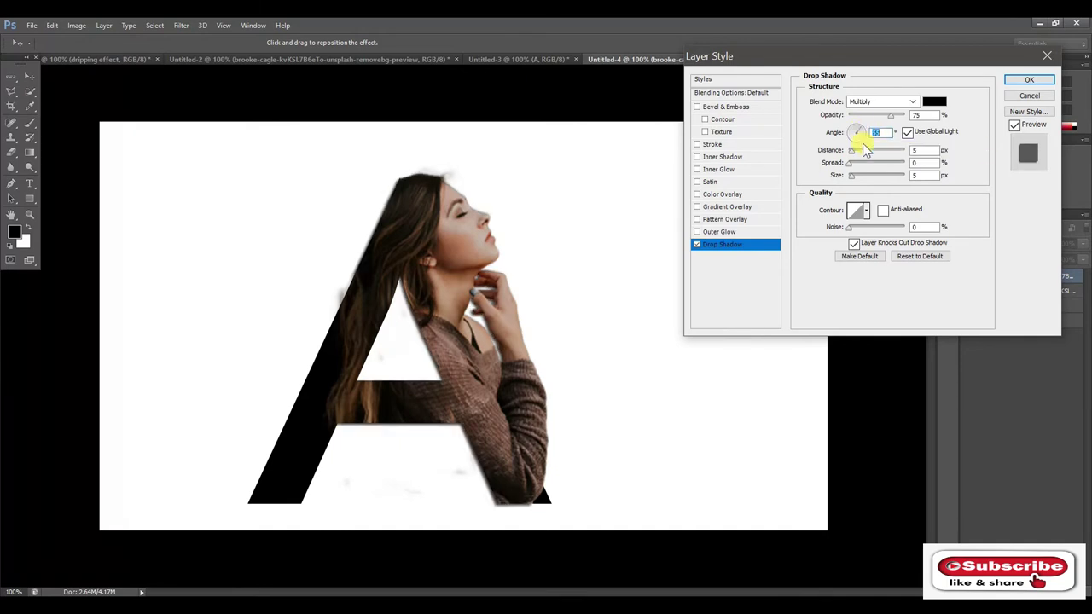
drag(891, 120, 929, 120)
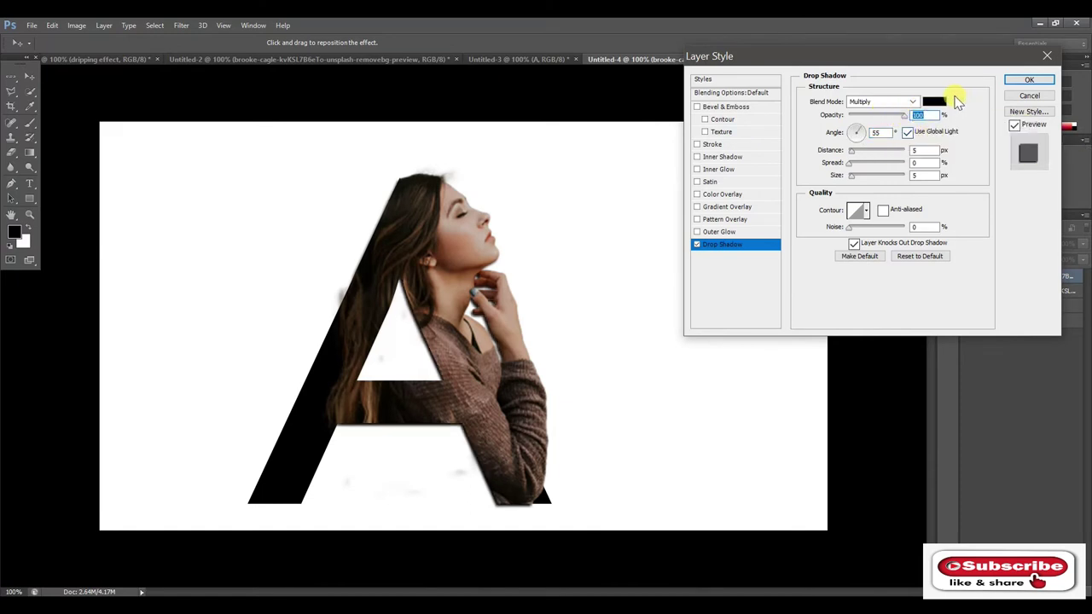
click(1029, 79)
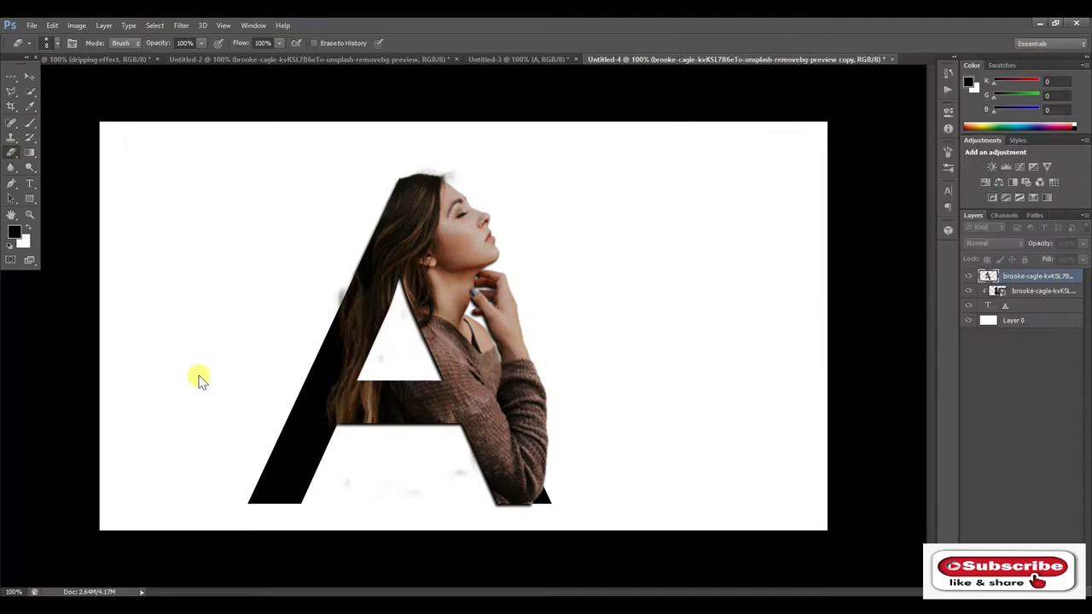
scroll(481, 309, up, 1)
scroll(480, 310, up, 1)
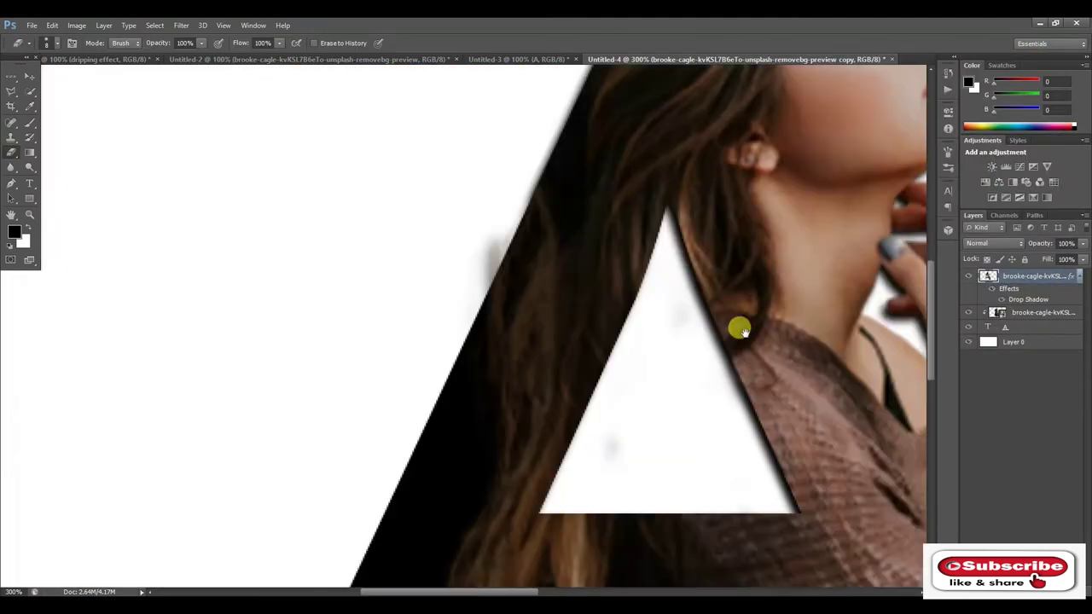
drag(739, 330, 781, 351)
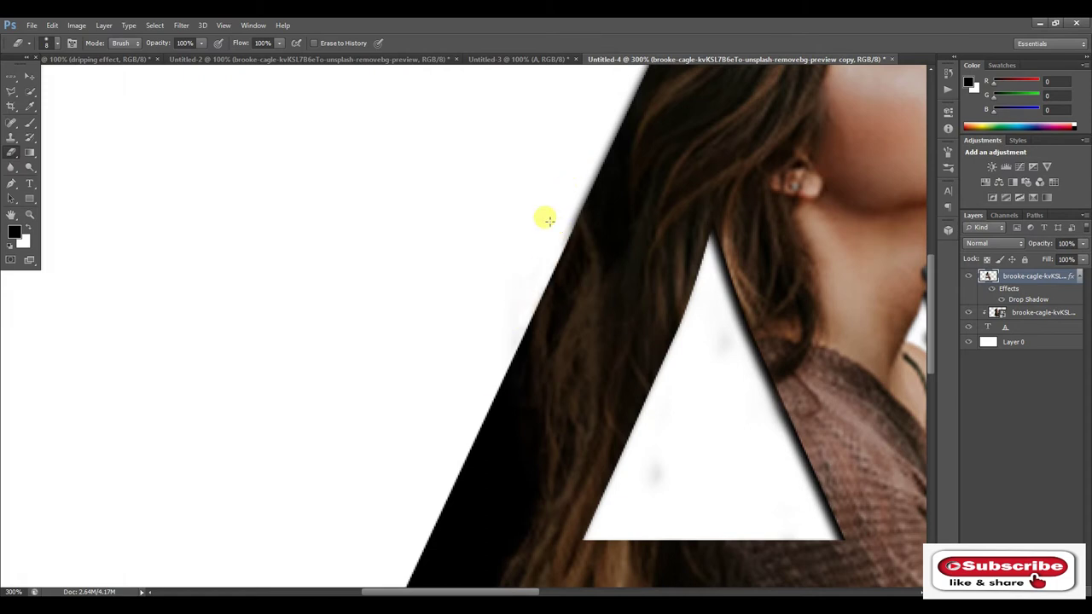
key(ctrl+1)
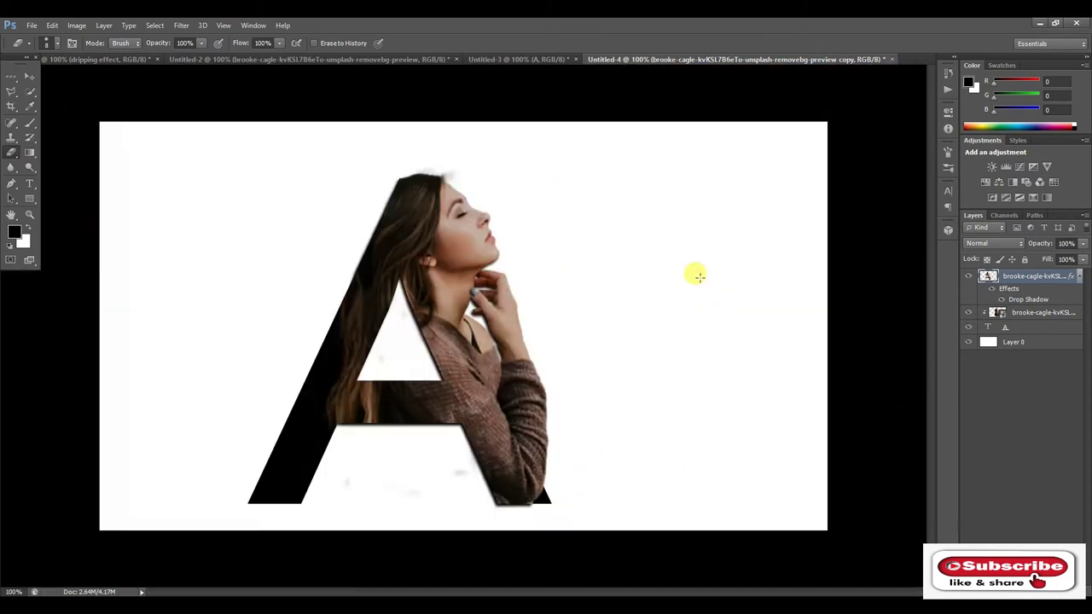
click(1022, 329)
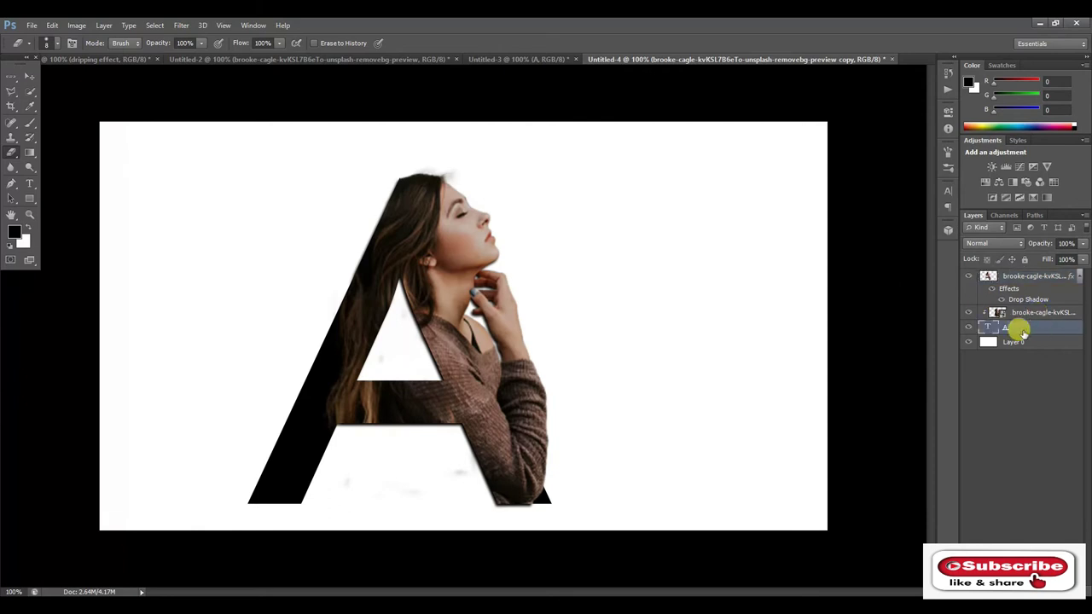
right_click(1022, 331)
click(703, 93)
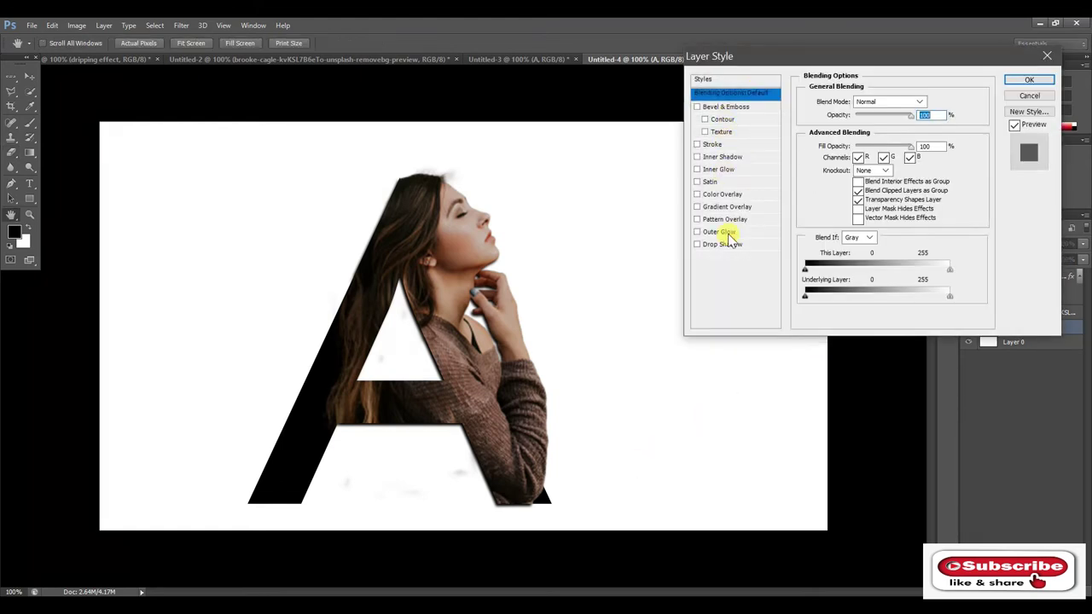
click(697, 144)
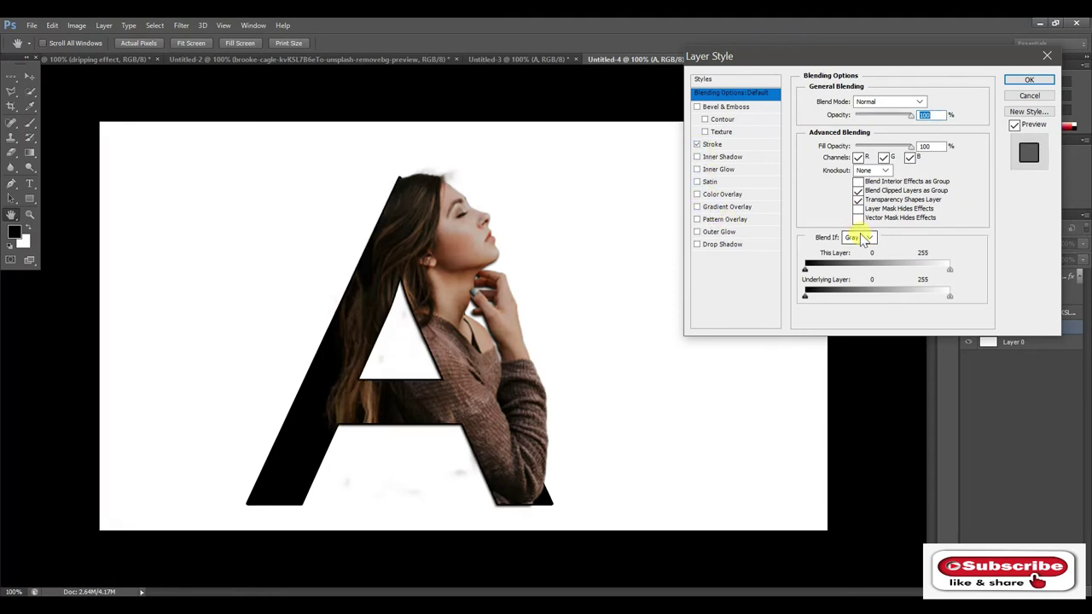
click(713, 144)
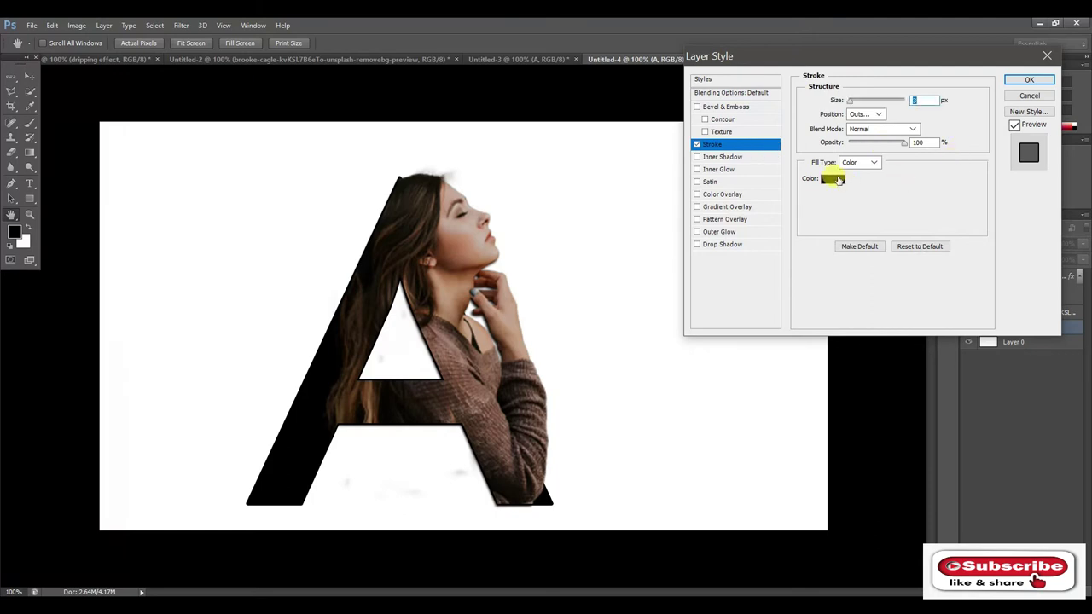
click(835, 179)
click(731, 106)
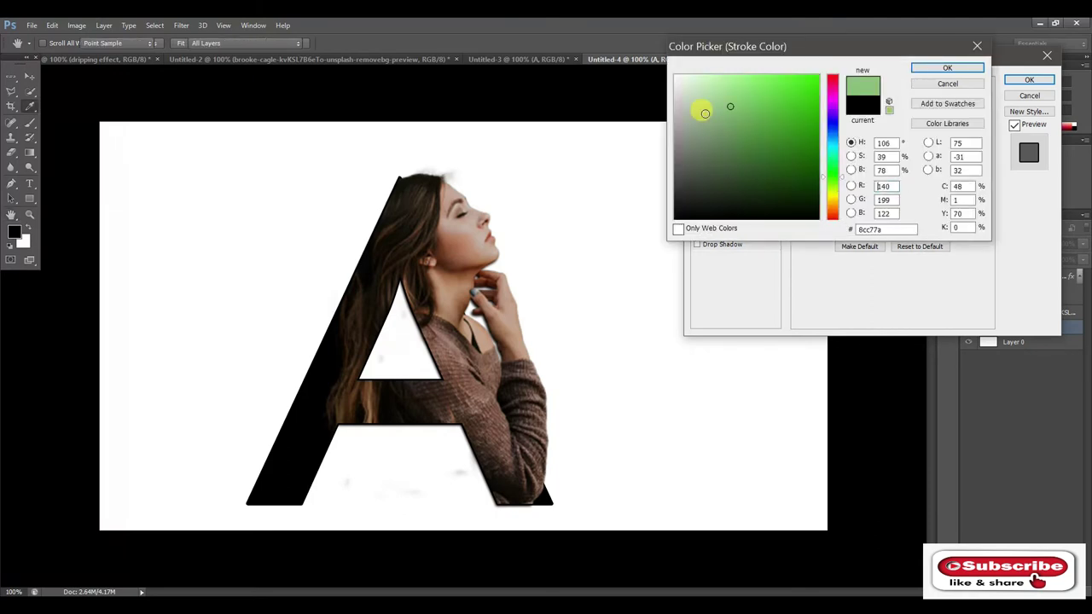
click(679, 219)
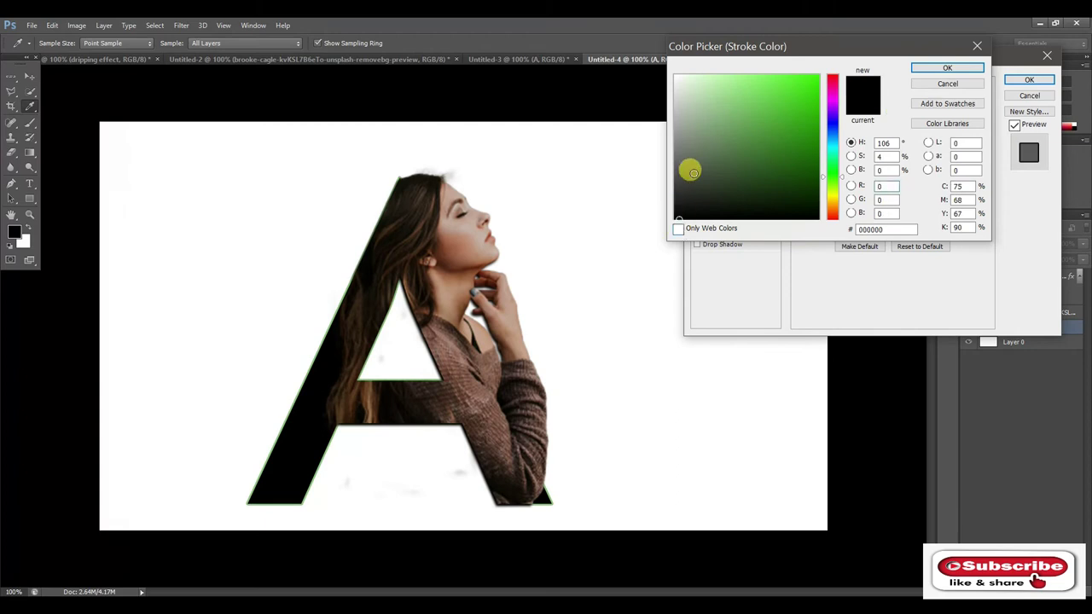
click(675, 76)
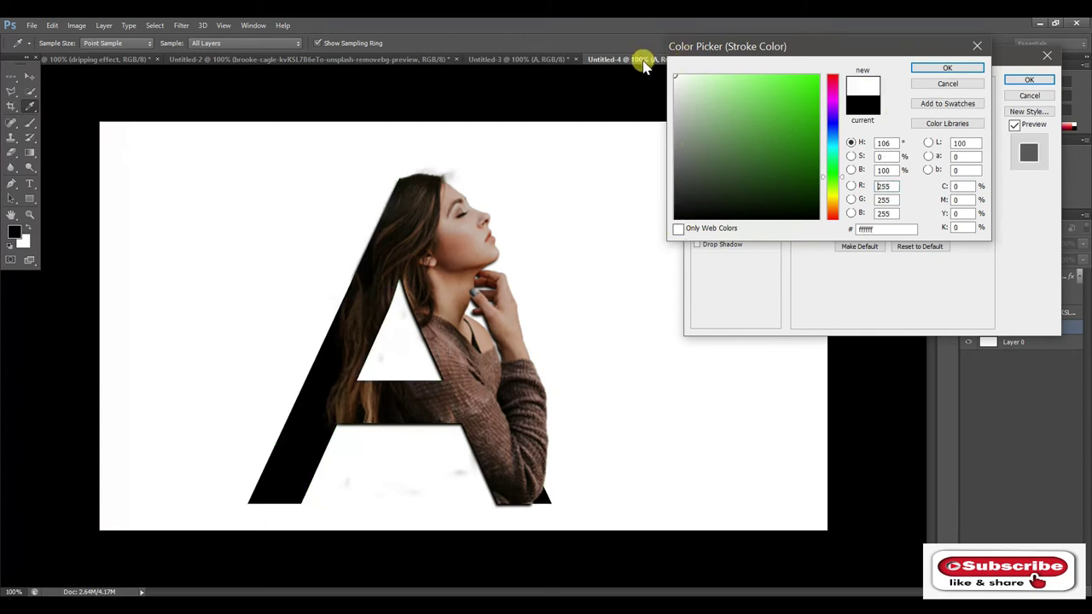
click(733, 78)
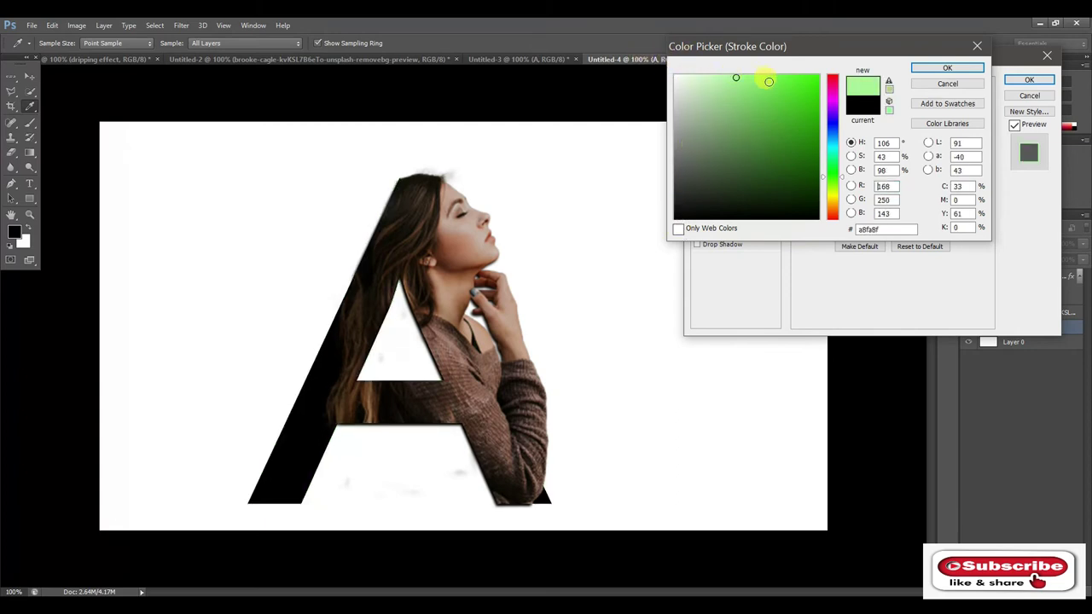
click(977, 46)
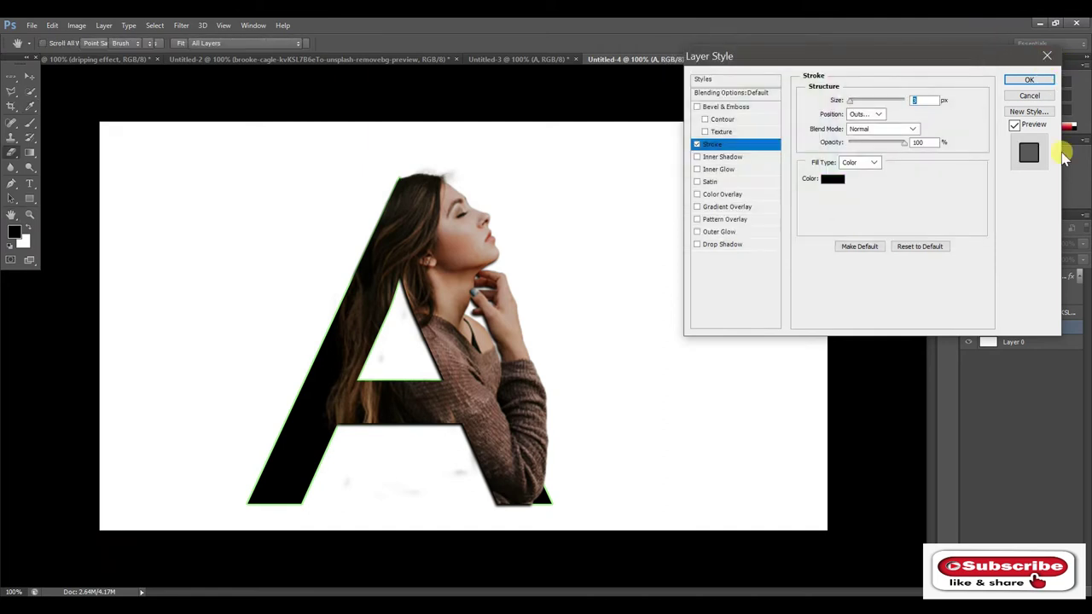
click(1044, 58)
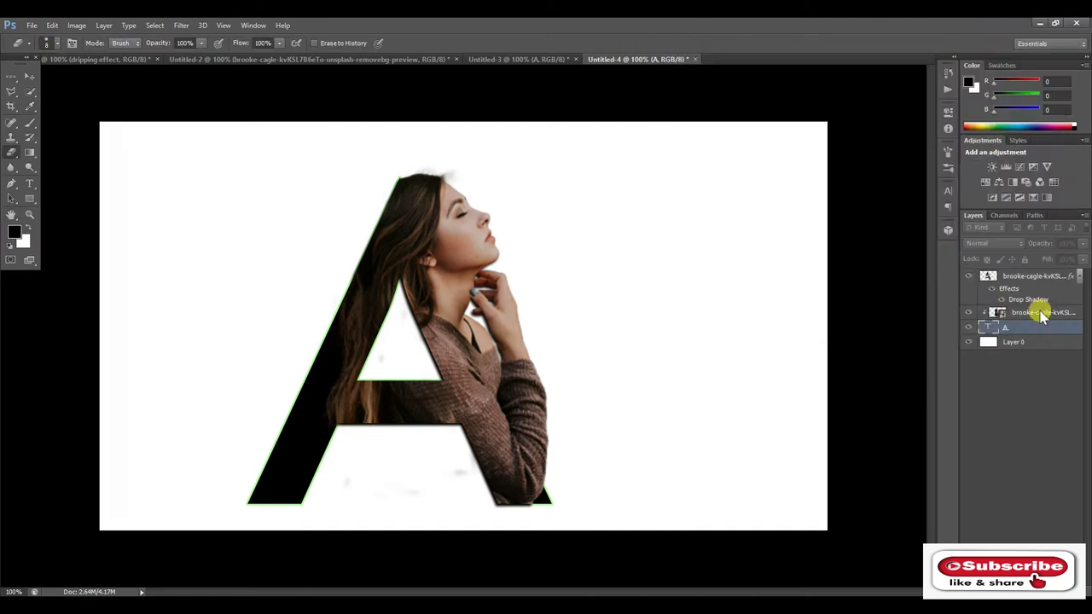
Add a Gradient Fill layer above Layer 0 using the black-to-white preset.
click(1011, 343)
click(1023, 584)
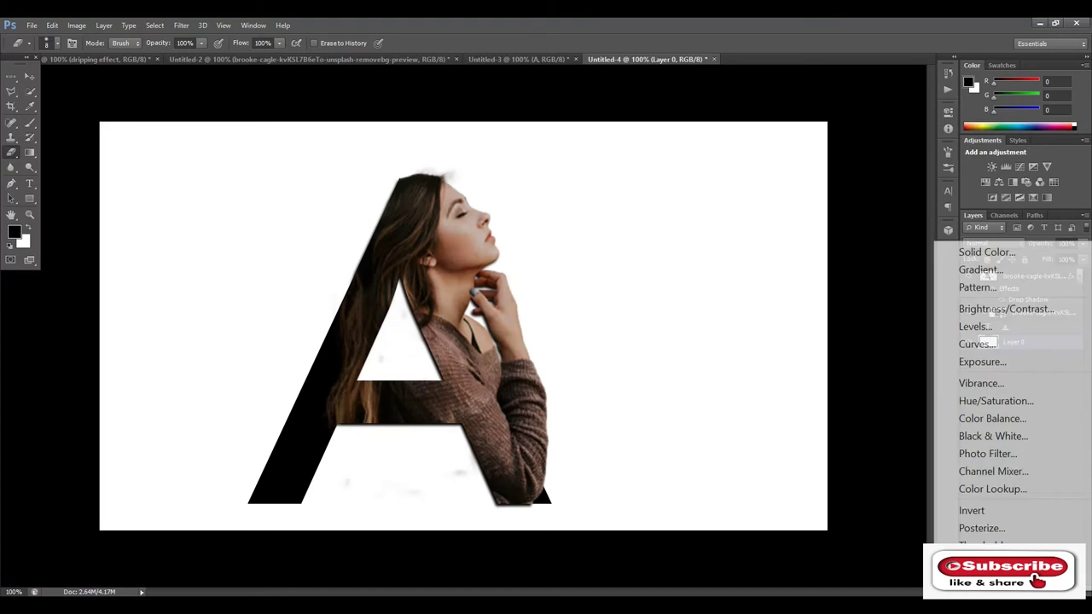
click(983, 268)
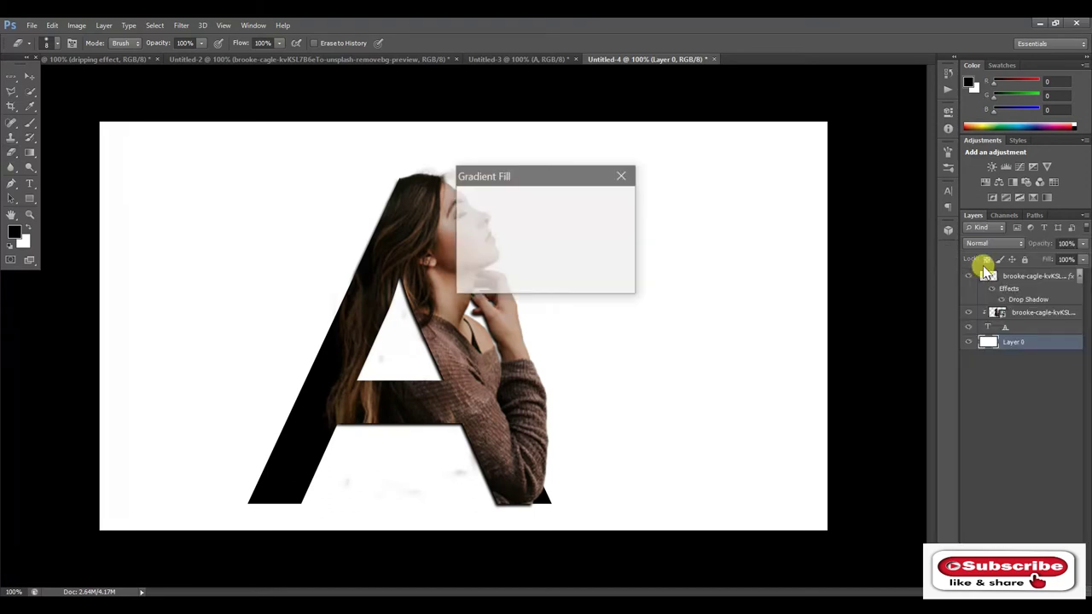
drag(585, 175, 831, 126)
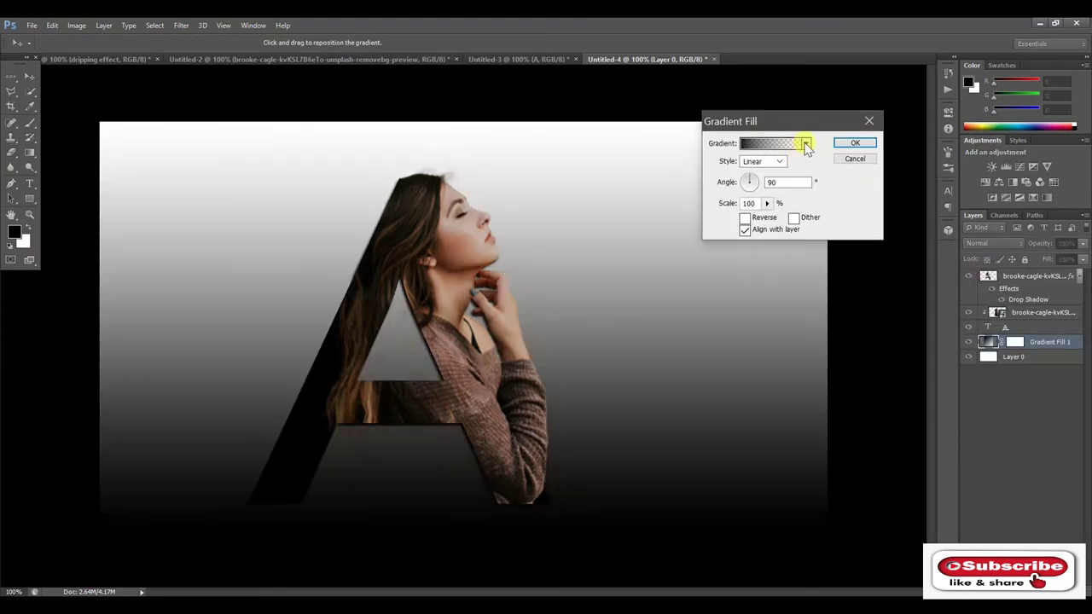
click(806, 144)
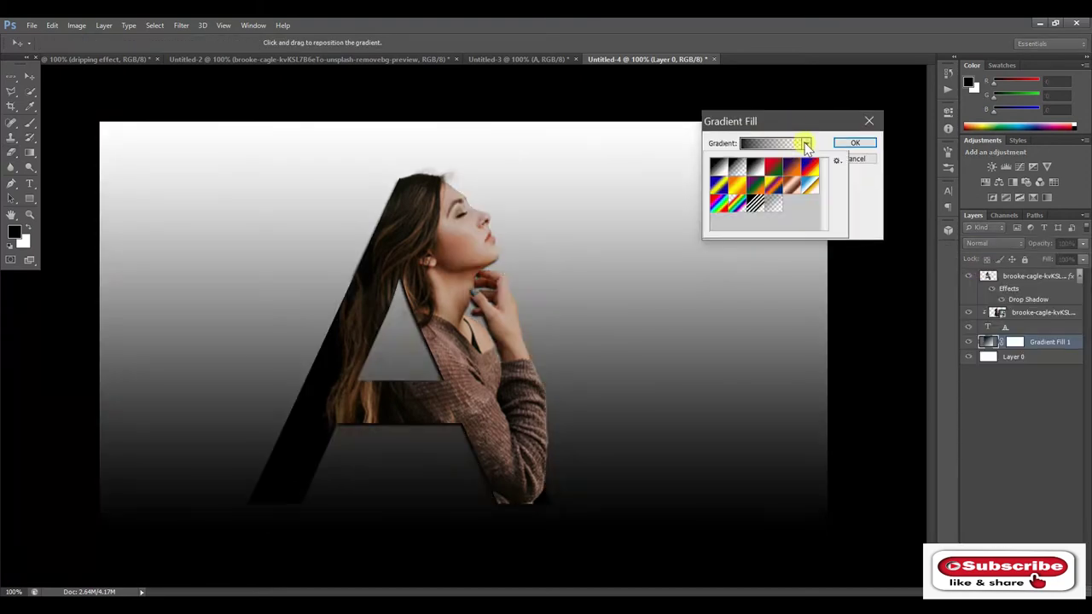
double_click(751, 168)
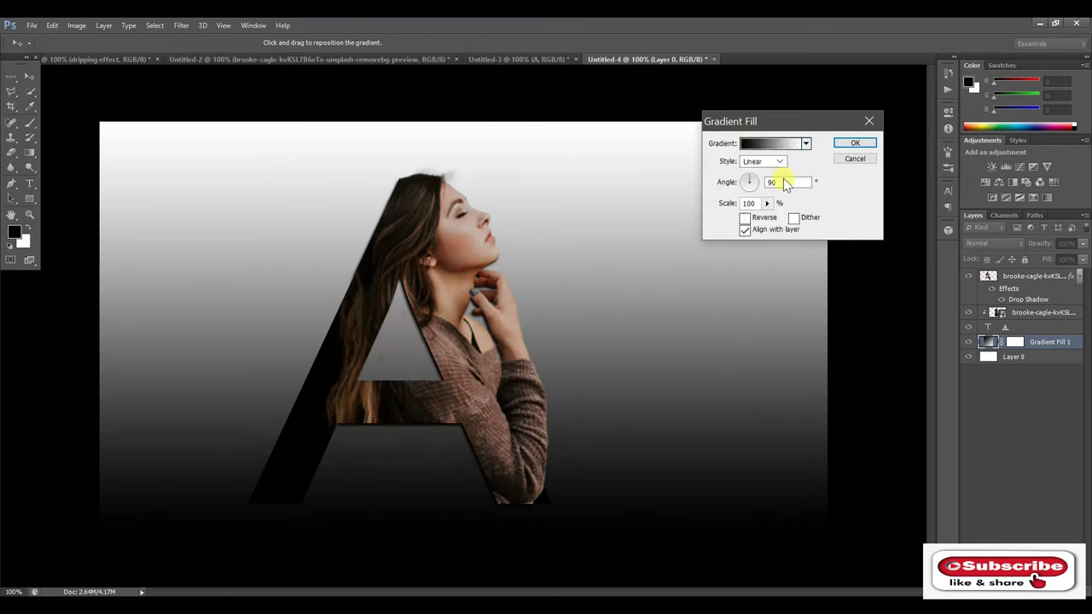
Change the gradient's left colour stop to pink.
click(777, 143)
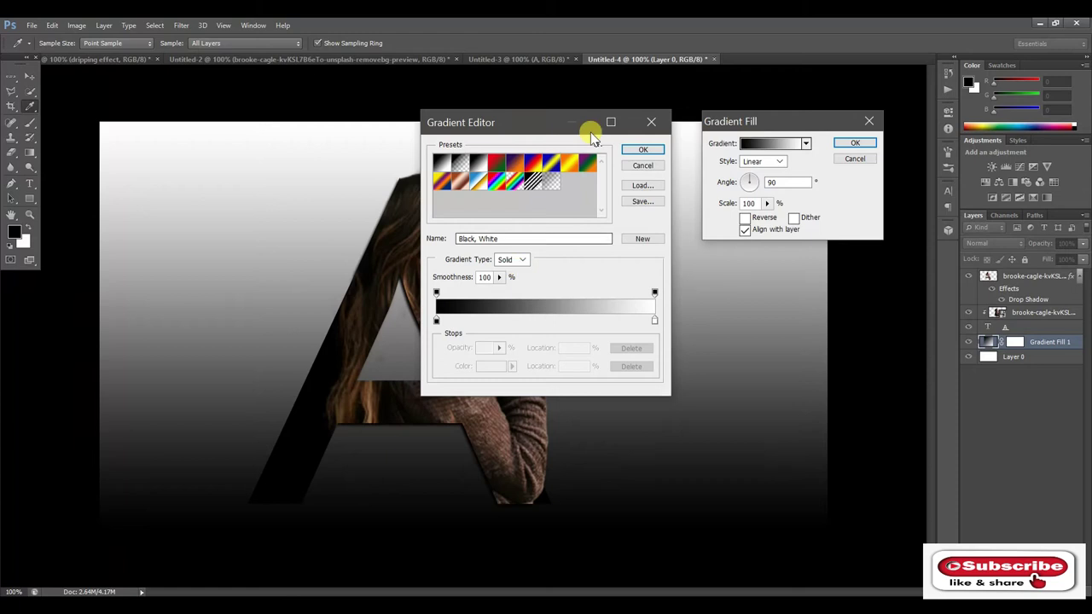
drag(542, 125, 811, 102)
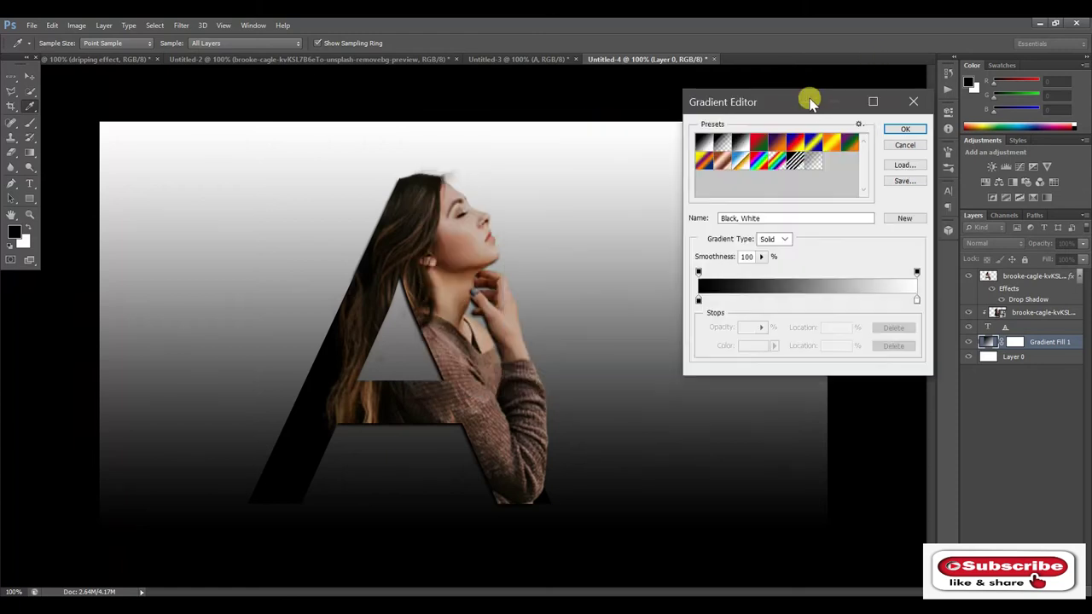
click(704, 296)
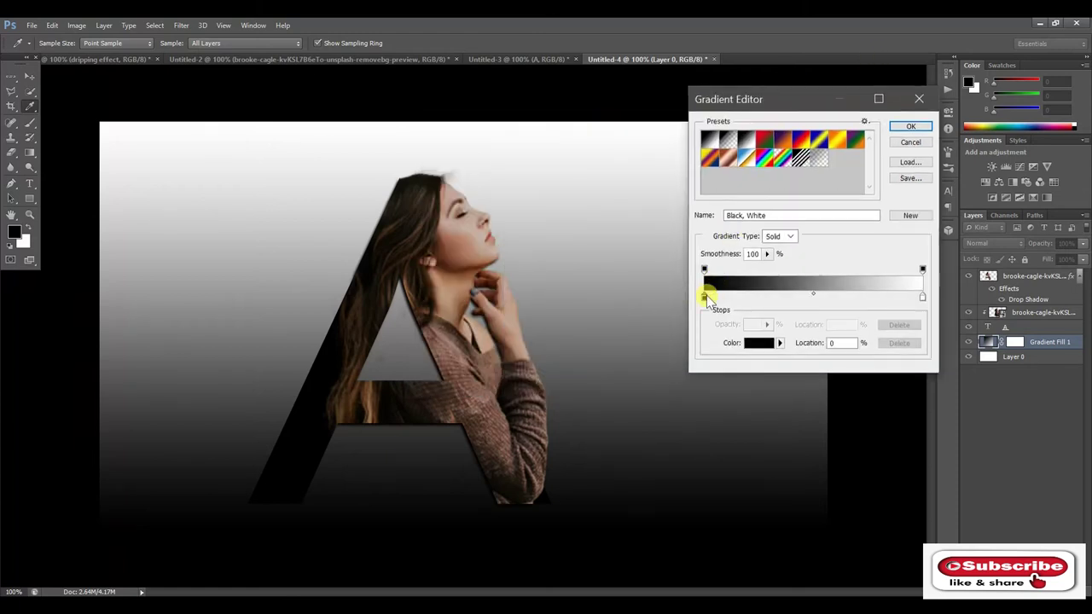
click(748, 344)
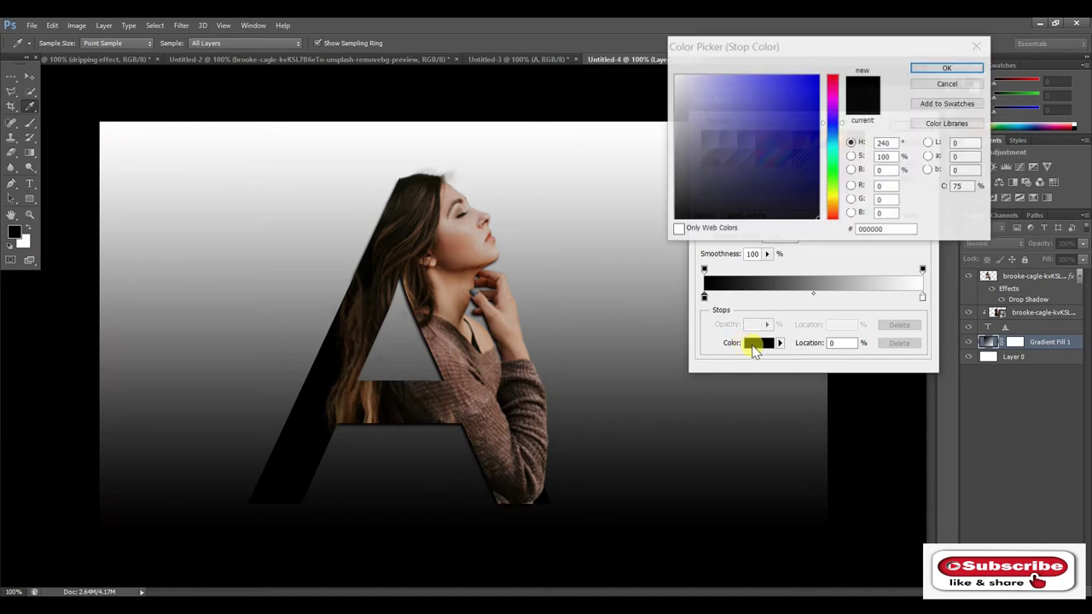
click(735, 113)
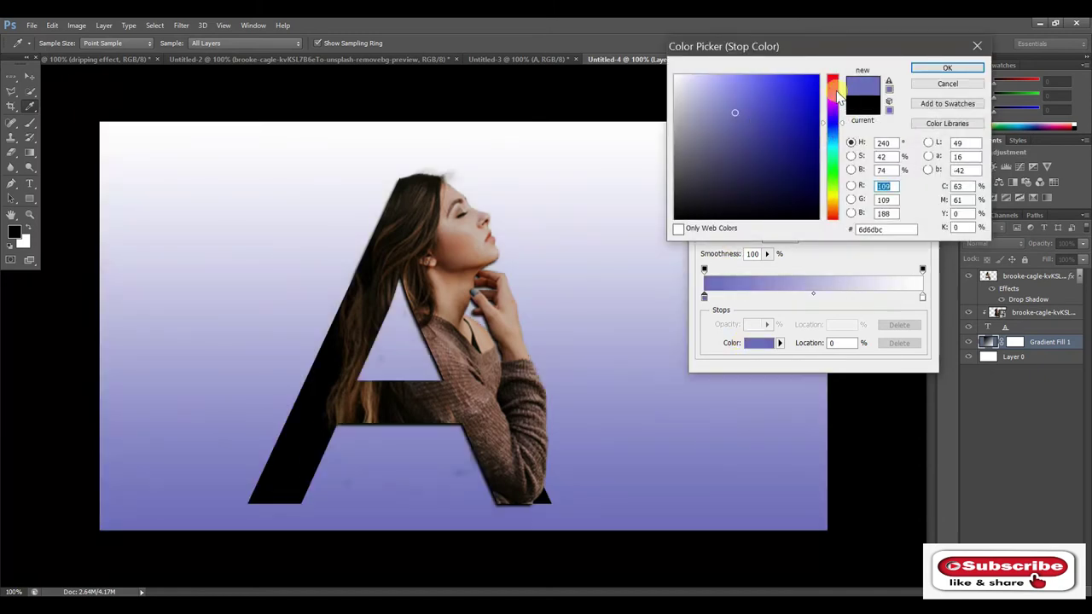
click(833, 91)
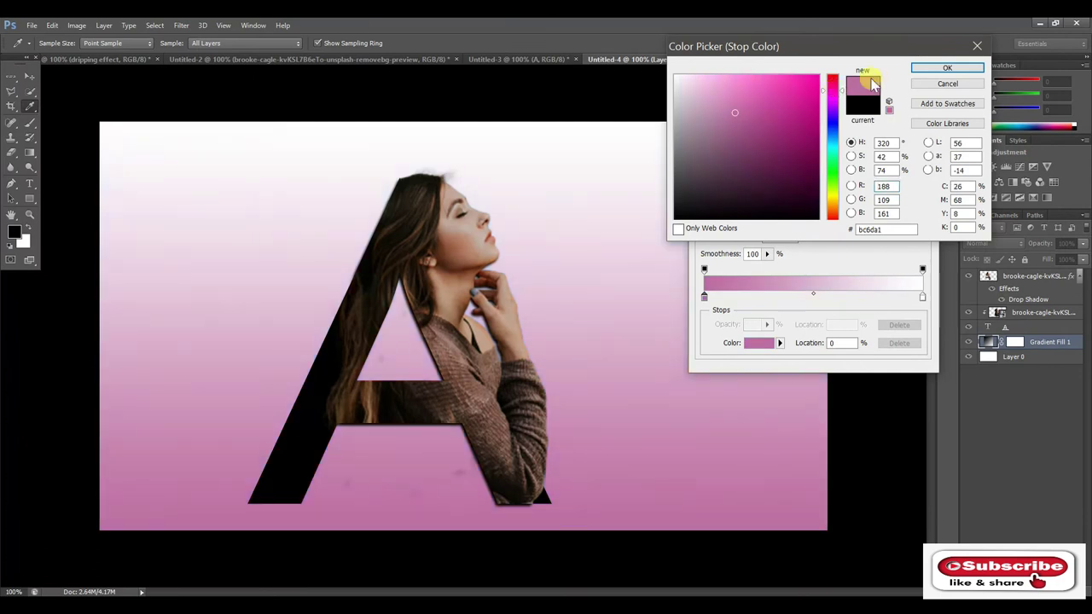
click(930, 68)
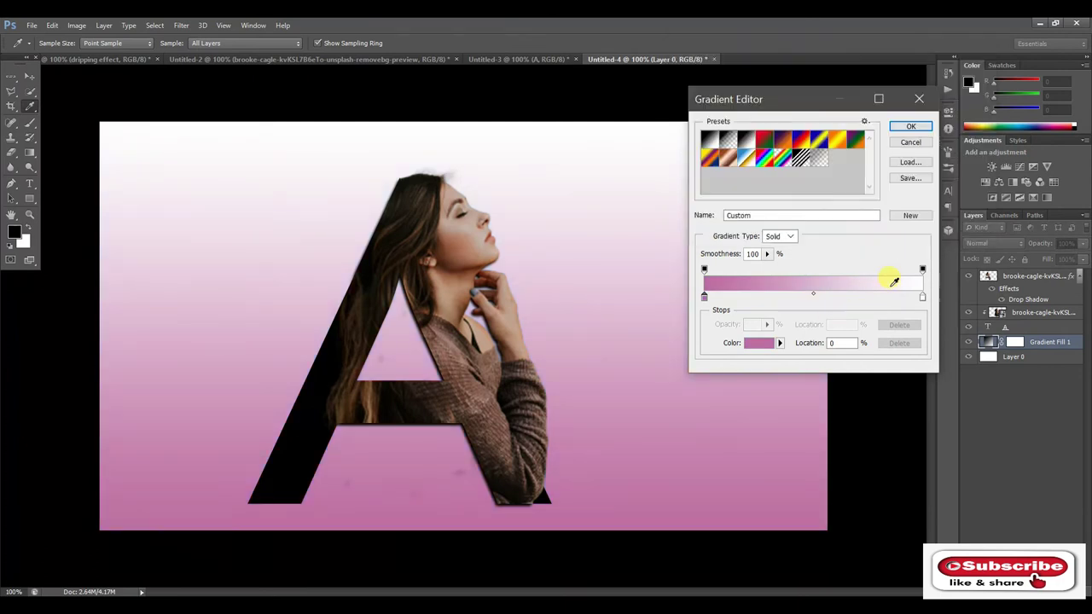
Add a pink stop near the right end and make the 100% end stop dark red.
click(920, 297)
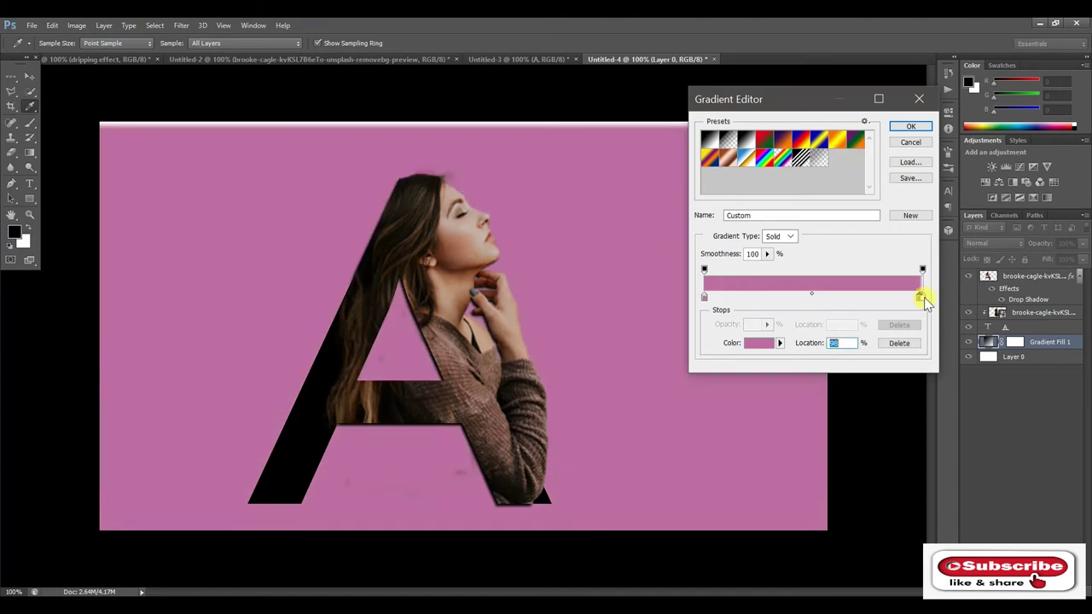
click(922, 297)
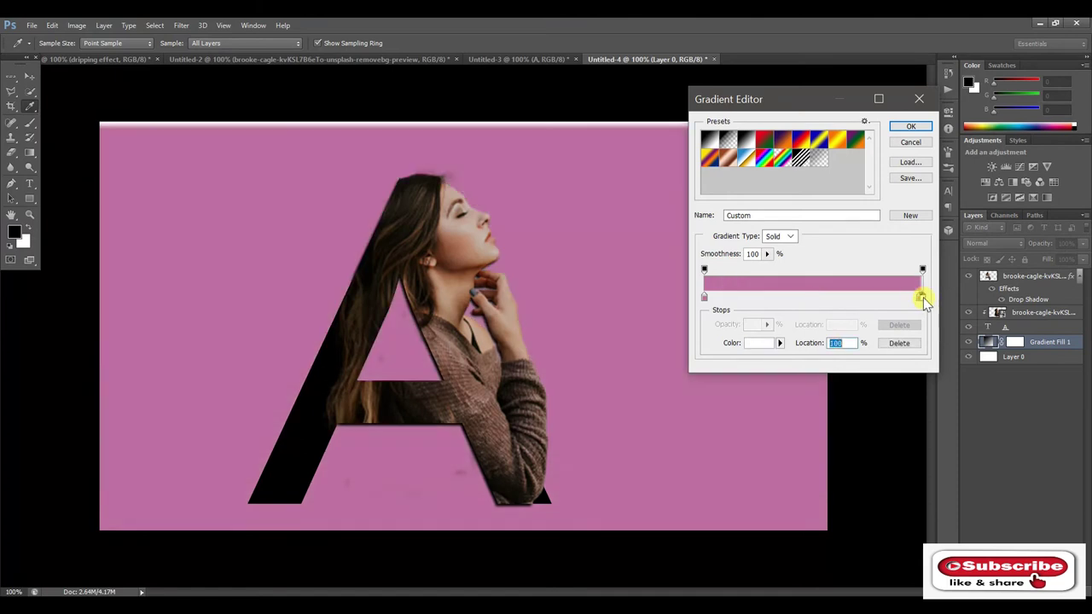
click(761, 343)
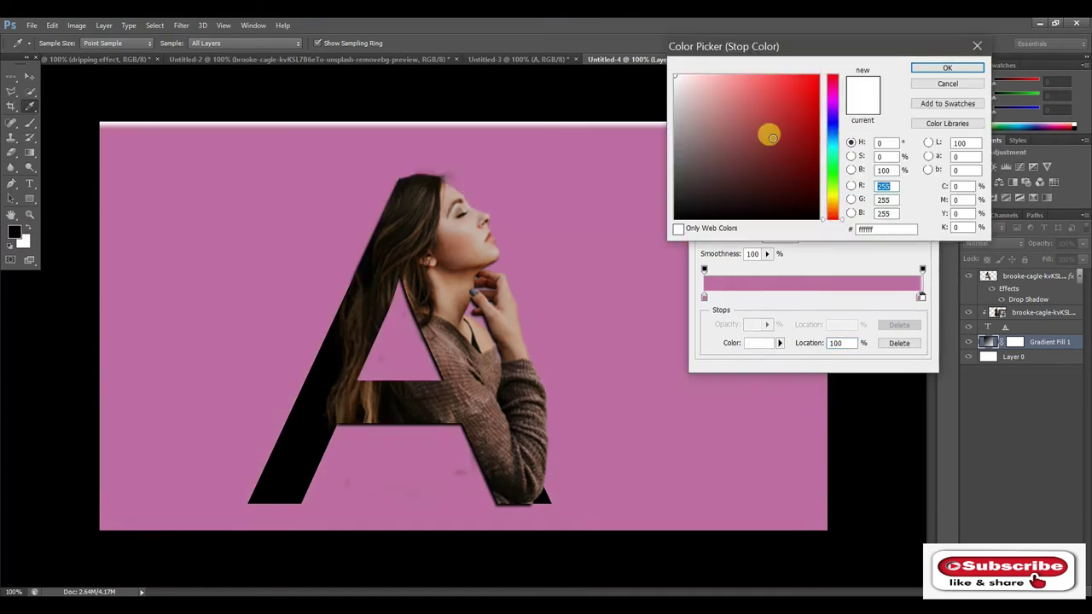
click(814, 138)
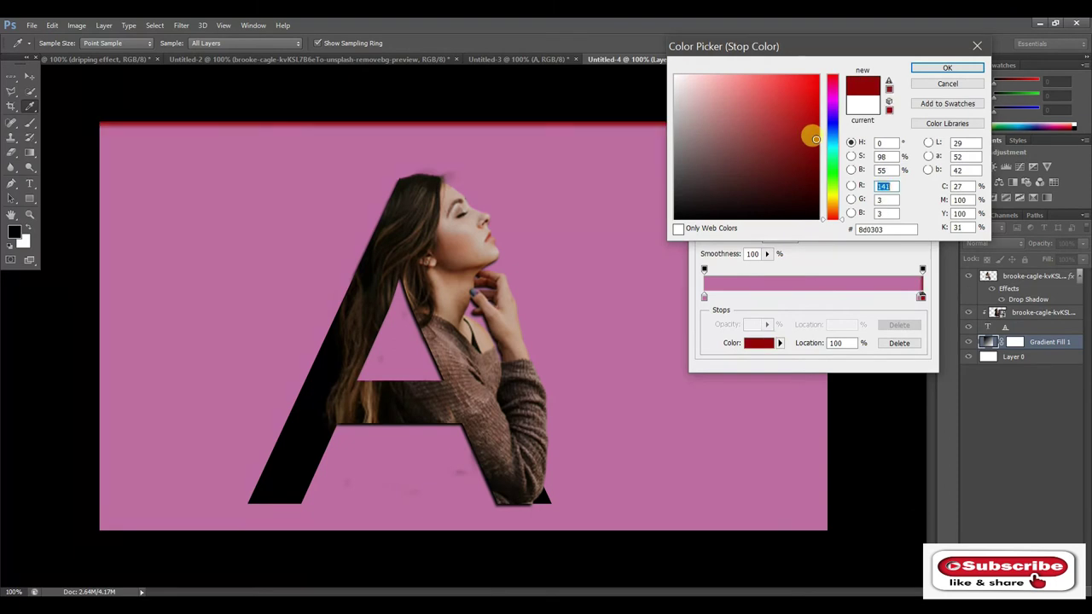
click(947, 67)
click(922, 298)
drag(921, 298, 917, 299)
Recolour the near-end stop to deep red and accept the pink-to-red gradient.
click(731, 284)
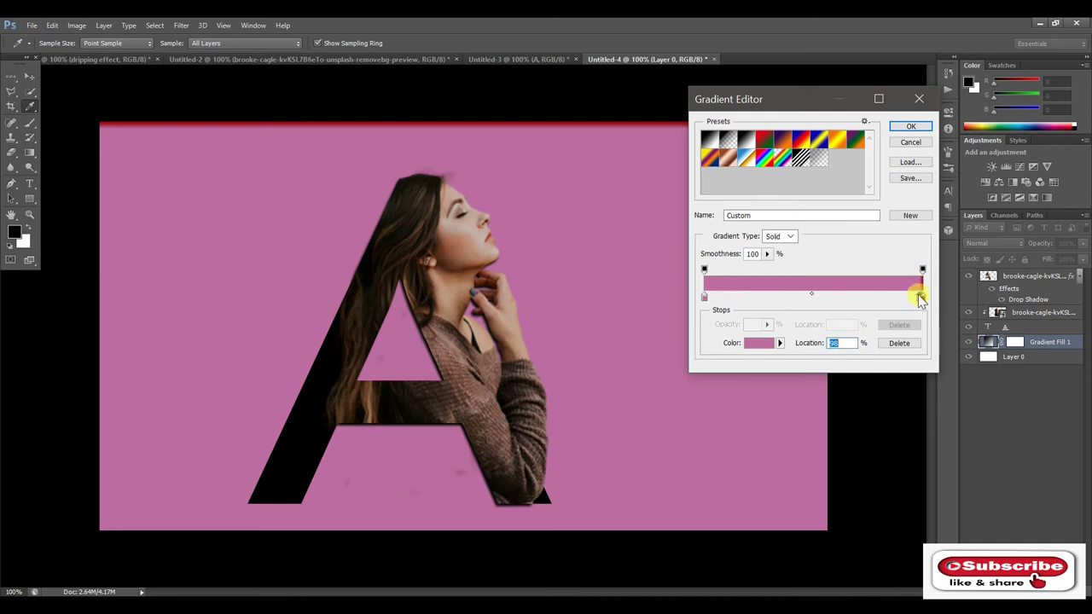
click(783, 343)
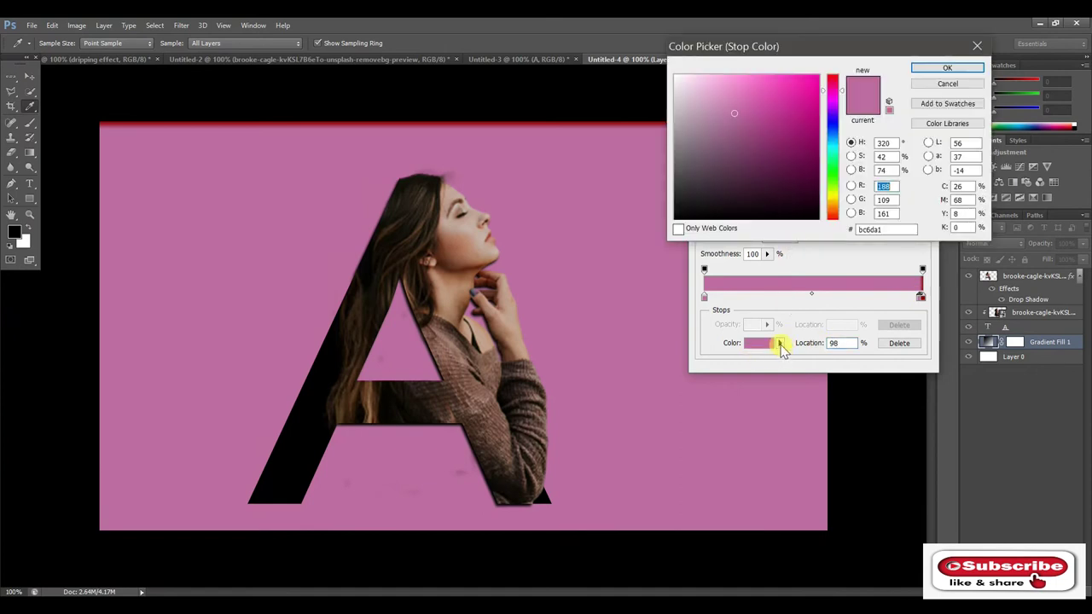
drag(802, 86, 810, 93)
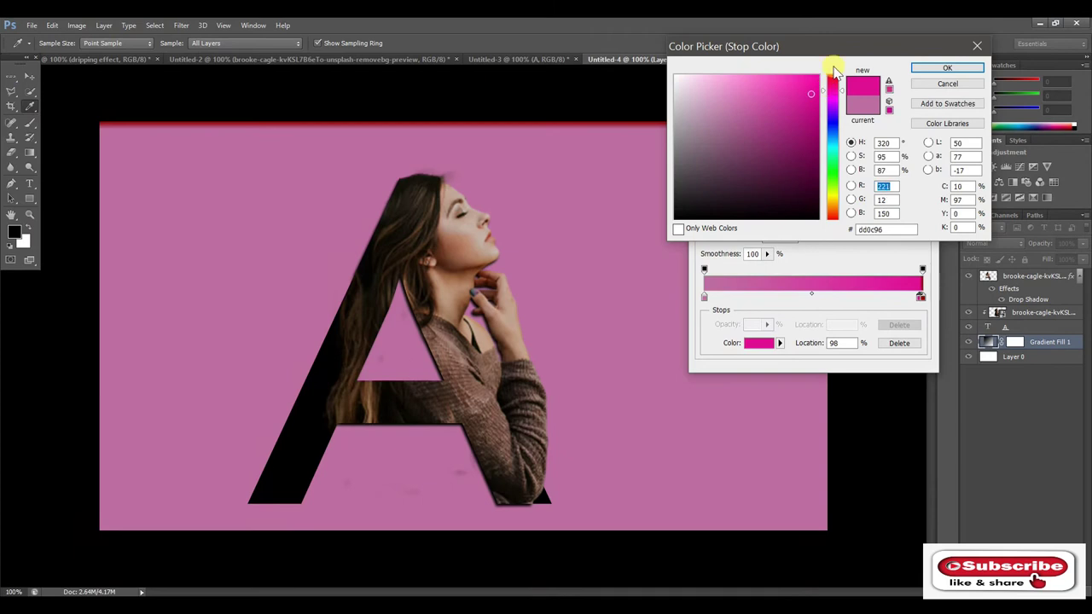
click(834, 72)
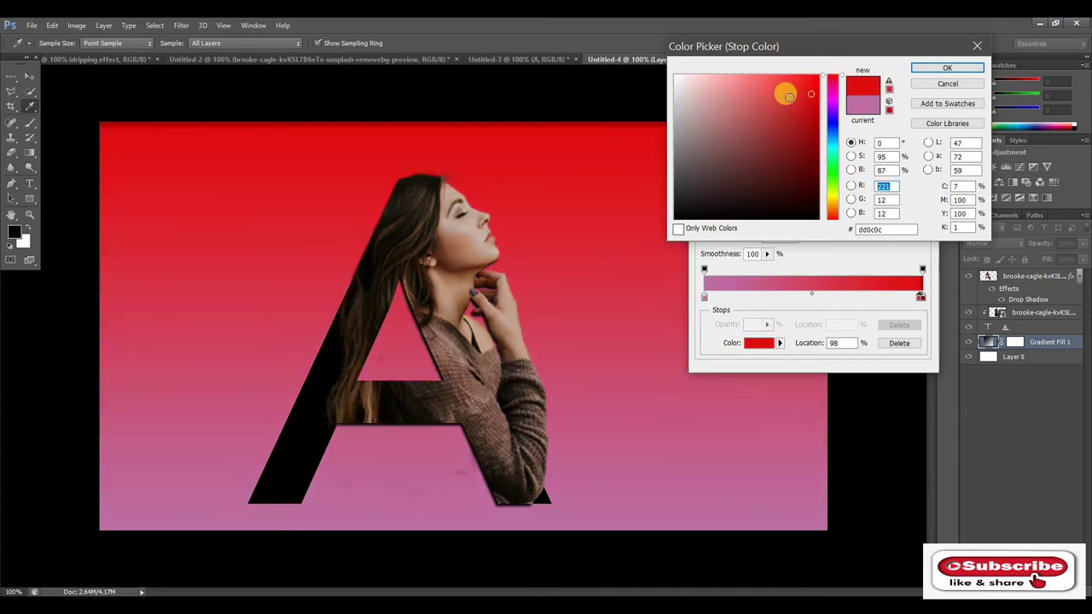
drag(802, 111, 817, 126)
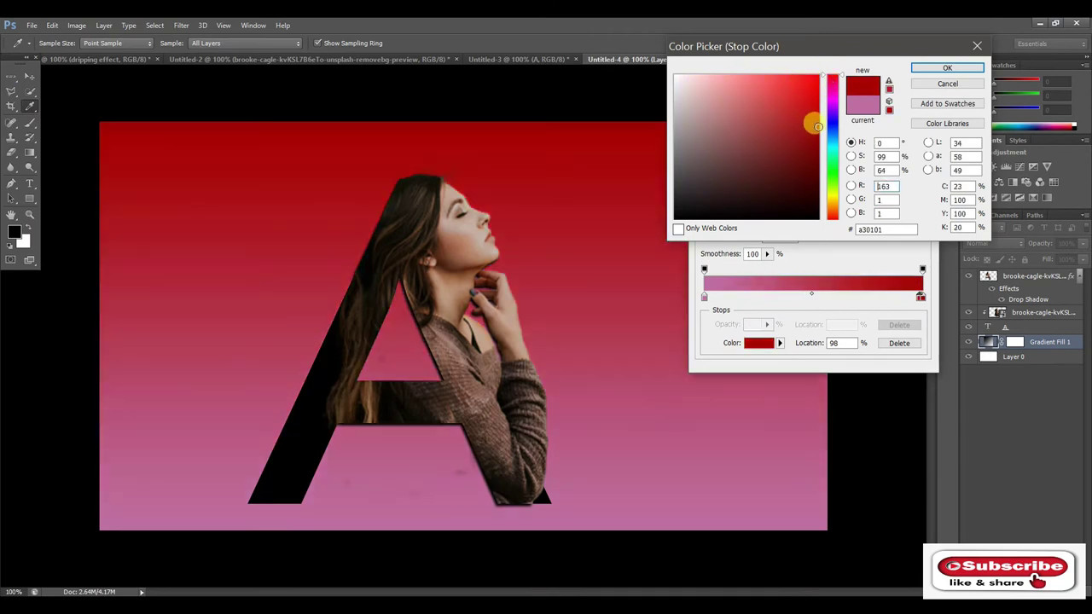
click(921, 69)
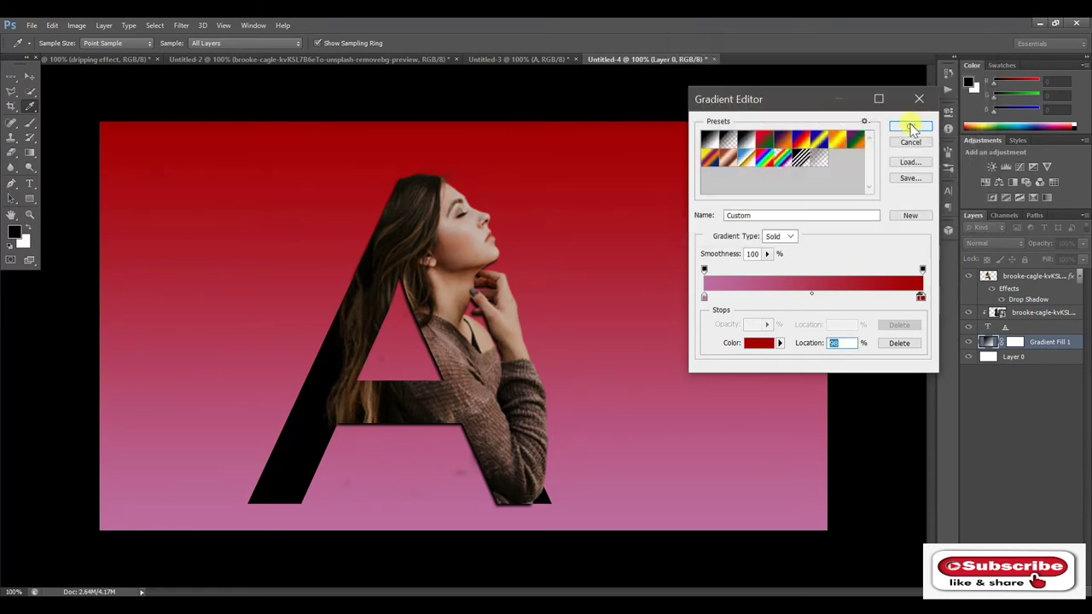
click(911, 128)
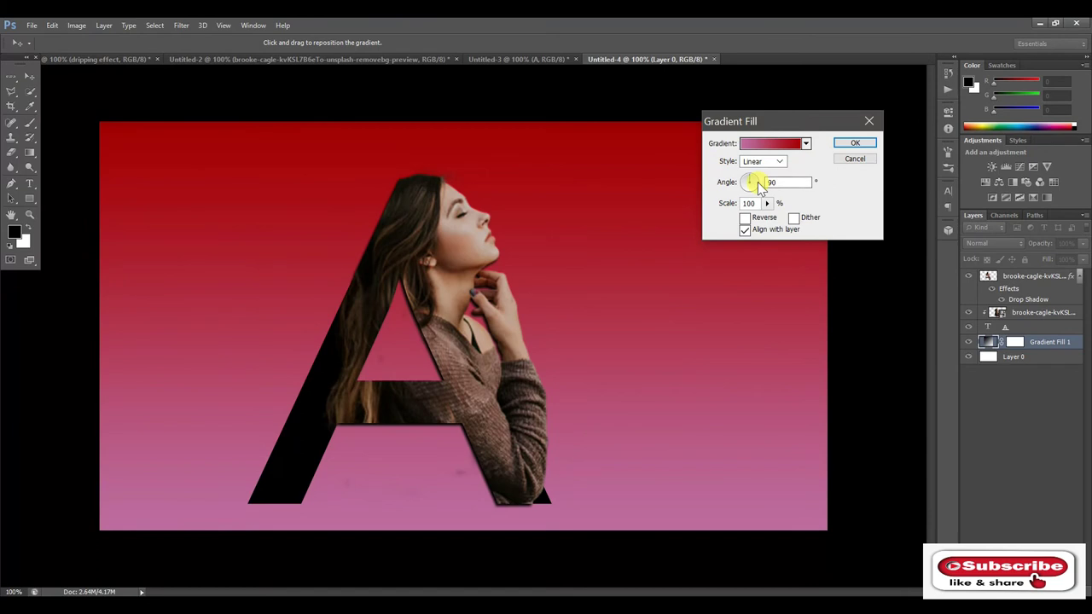
Set the gradient fill to Radial style, about 4.4° angle and 228% scale, and apply it.
click(758, 185)
click(780, 163)
click(768, 189)
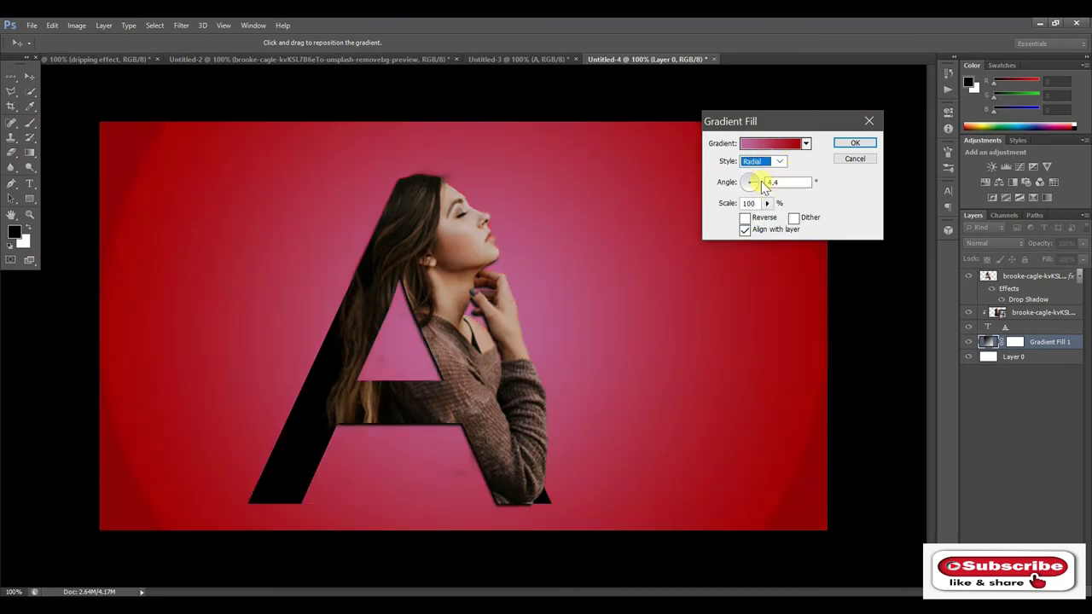
click(767, 204)
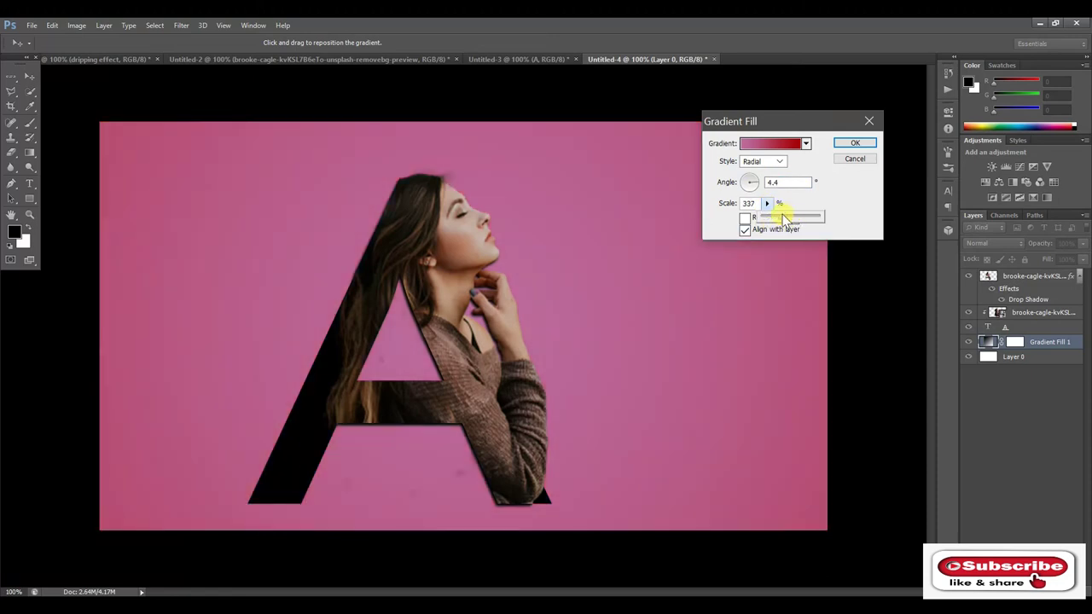
drag(781, 215, 775, 219)
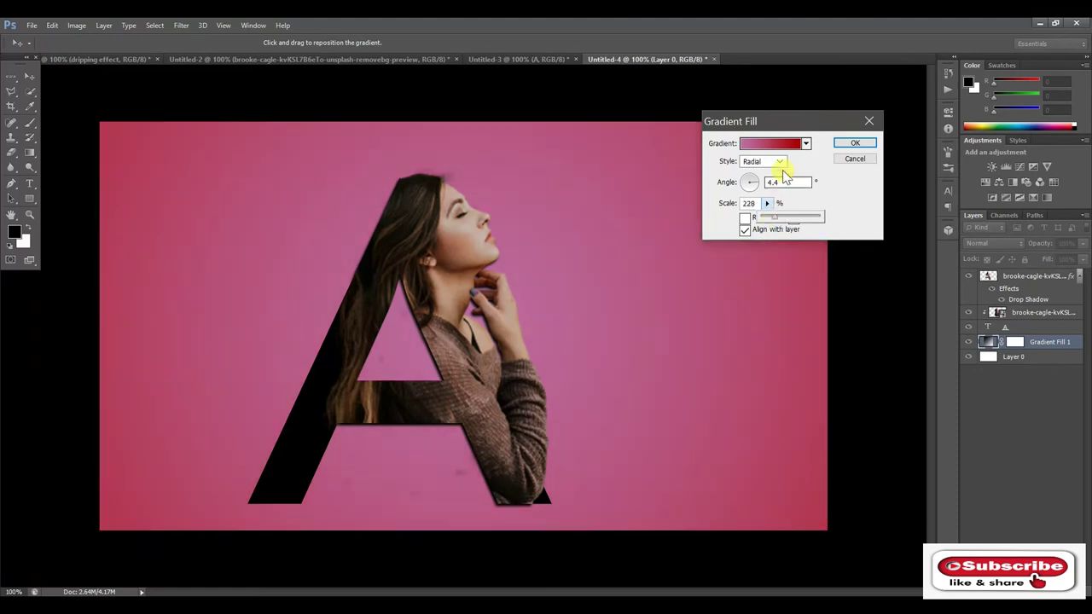
double_click(773, 182)
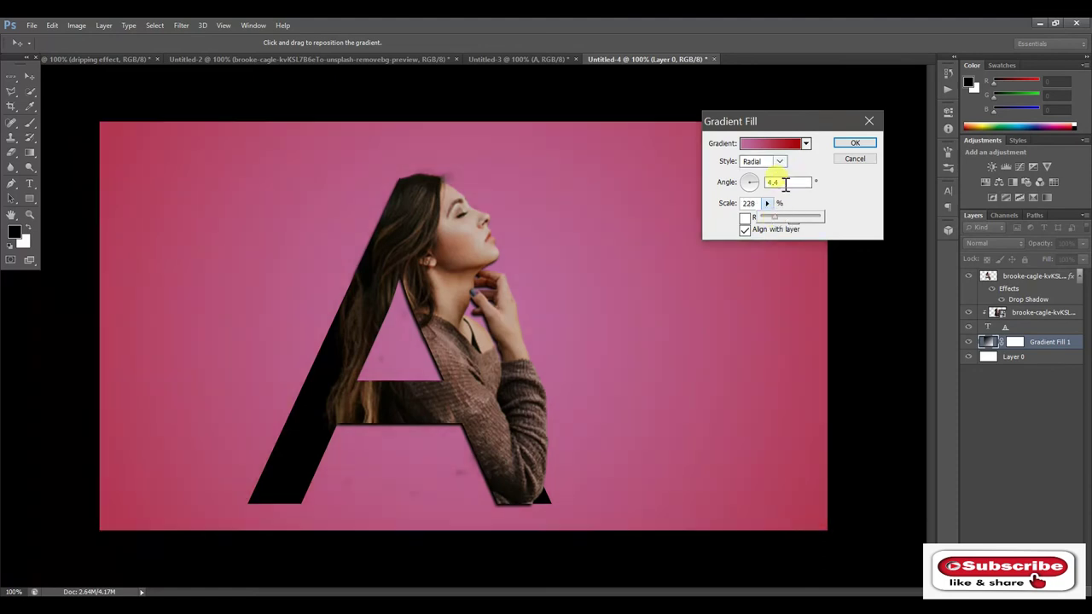
click(844, 145)
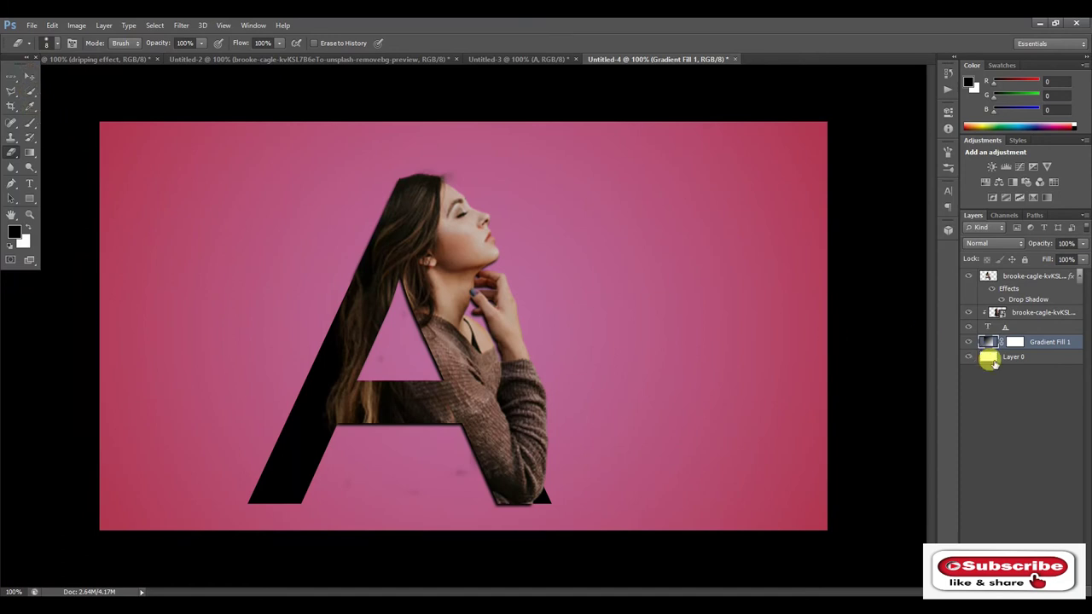
Select the A and portrait layers and move them together to the right.
shift+click(1050, 322)
shift+click(1035, 278)
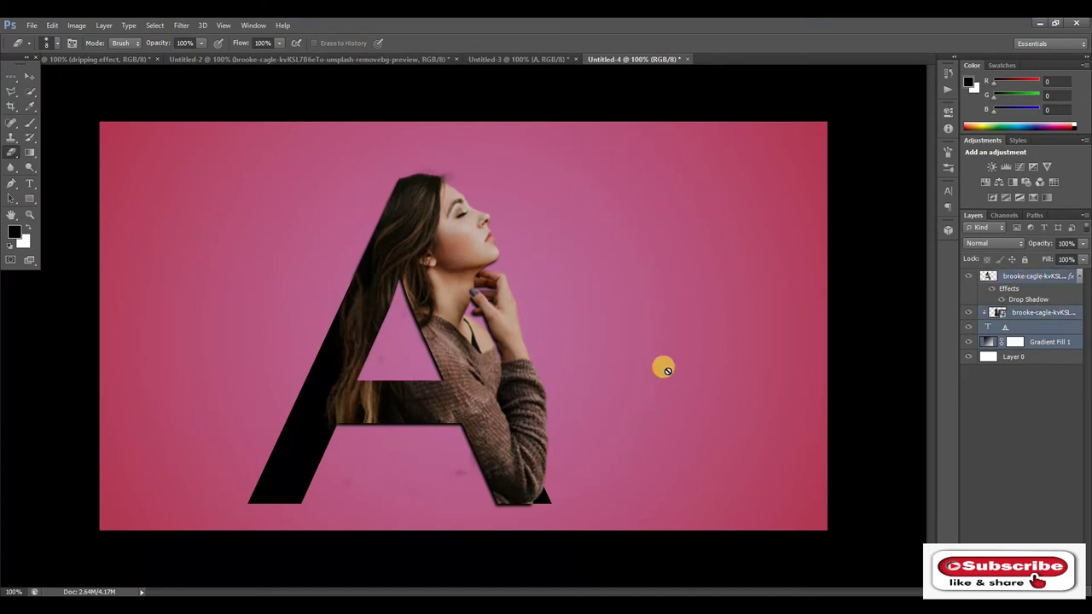
click(30, 77)
mouse_move(501, 342)
mouse_down()
mouse_move(455, 307)
mouse_move(476, 319)
mouse_up()
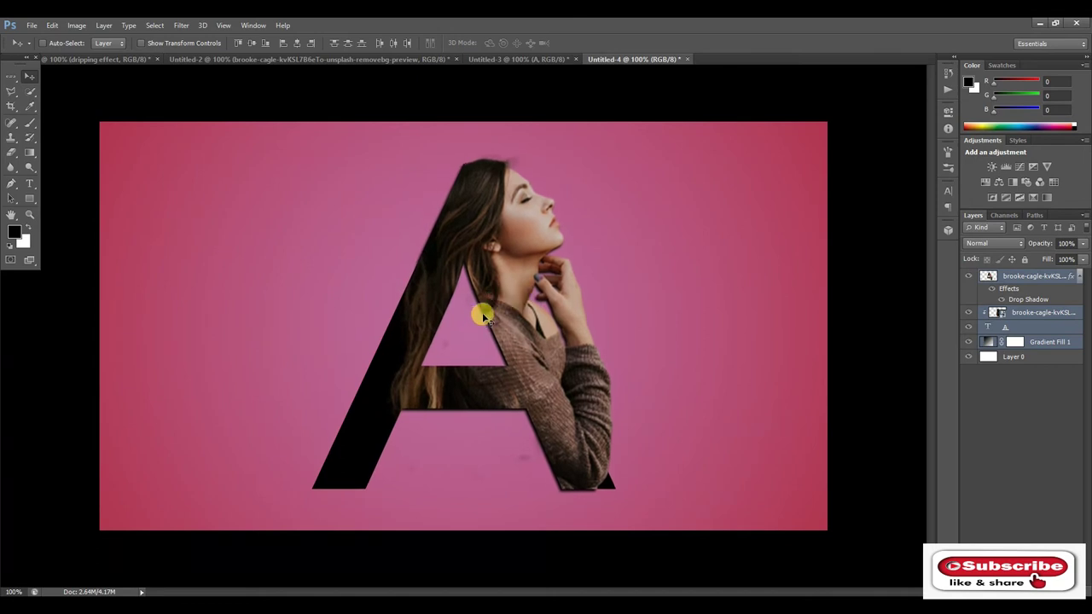
Set the A text layer's blend mode to Screen.
click(1018, 407)
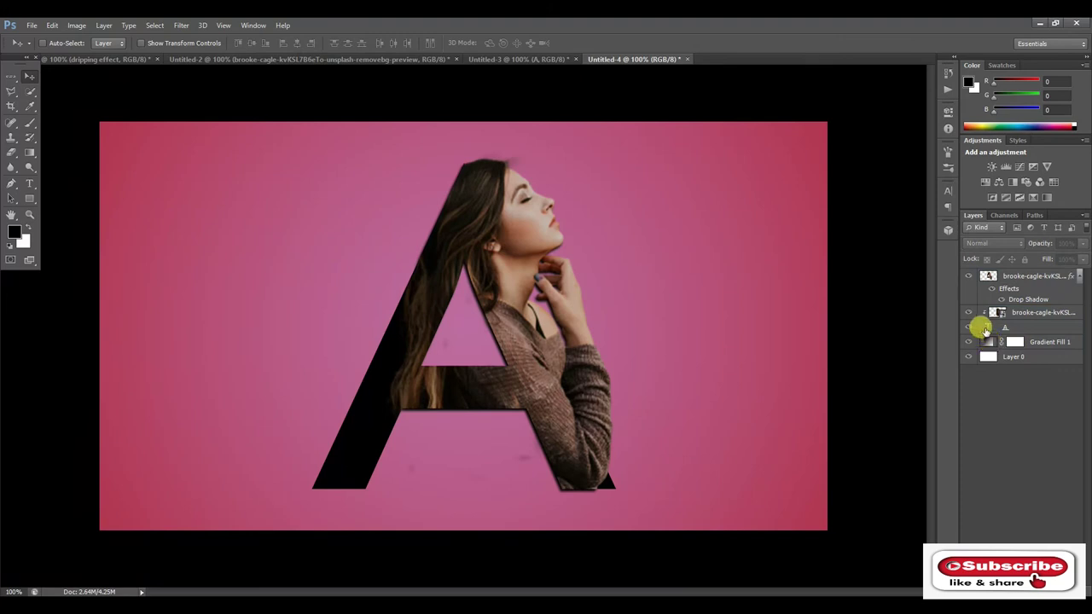
click(986, 328)
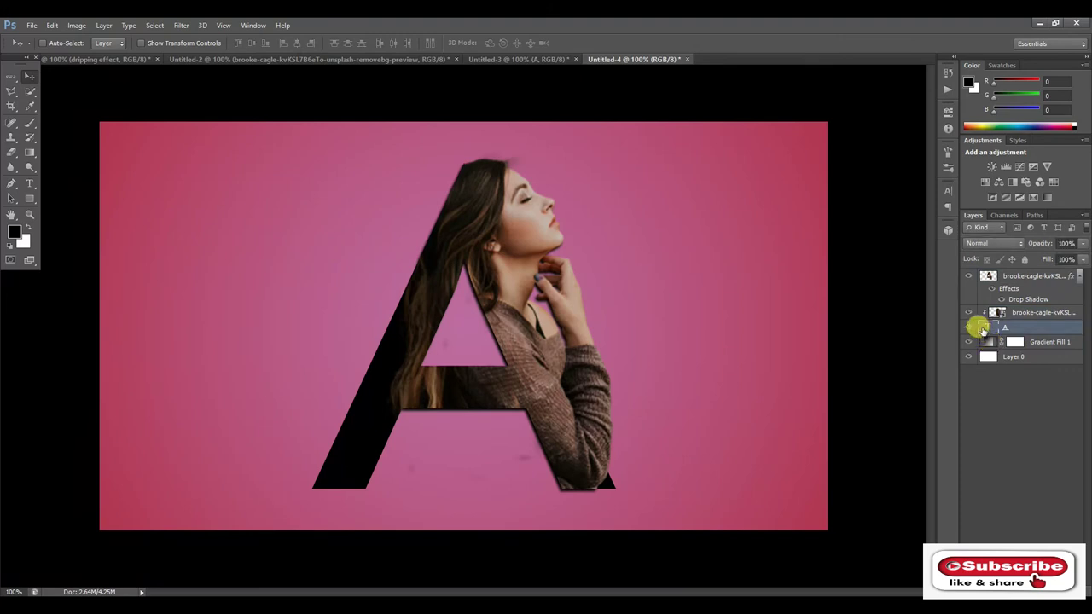
click(993, 244)
click(996, 254)
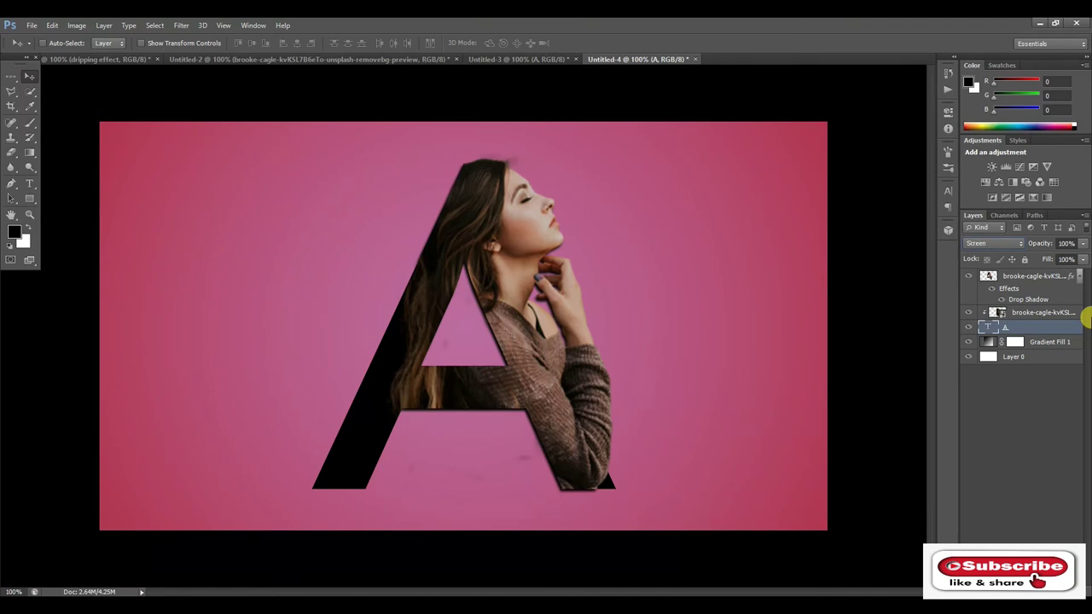
Try Overlay on the A layer, then set Hard Light in its blending options.
key(shift+plus)
key(shift+plus)
key(shift+plus)
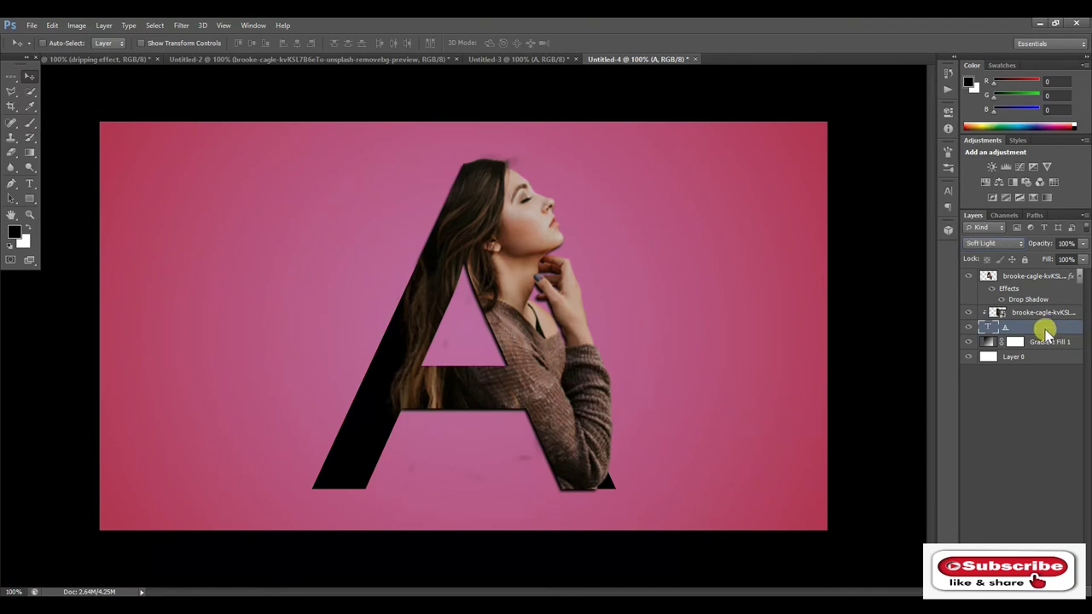
right_click(1045, 331)
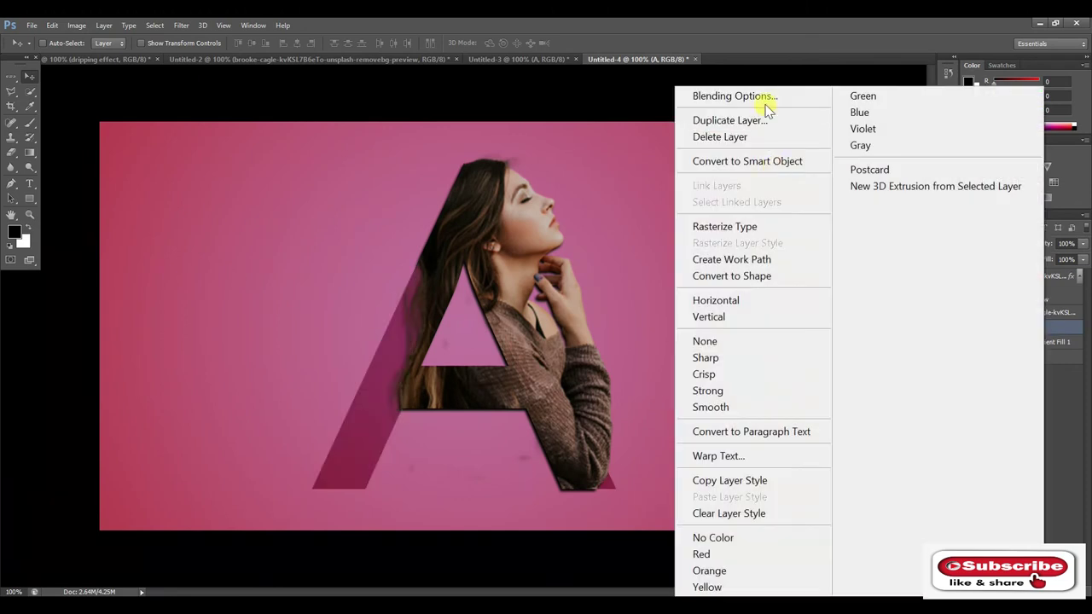
key(Escape)
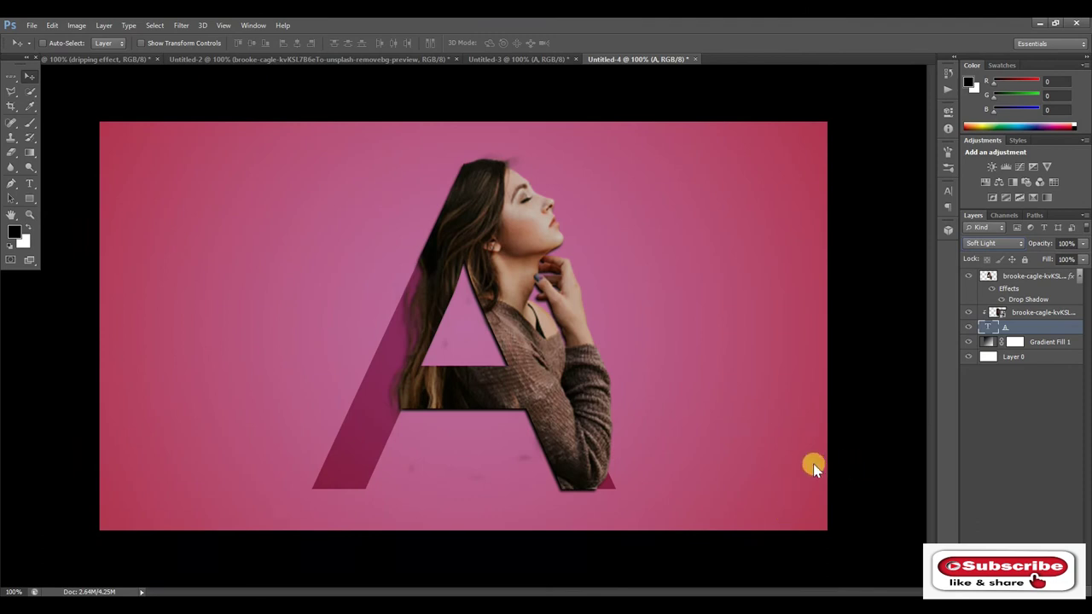
double_click(943, 229)
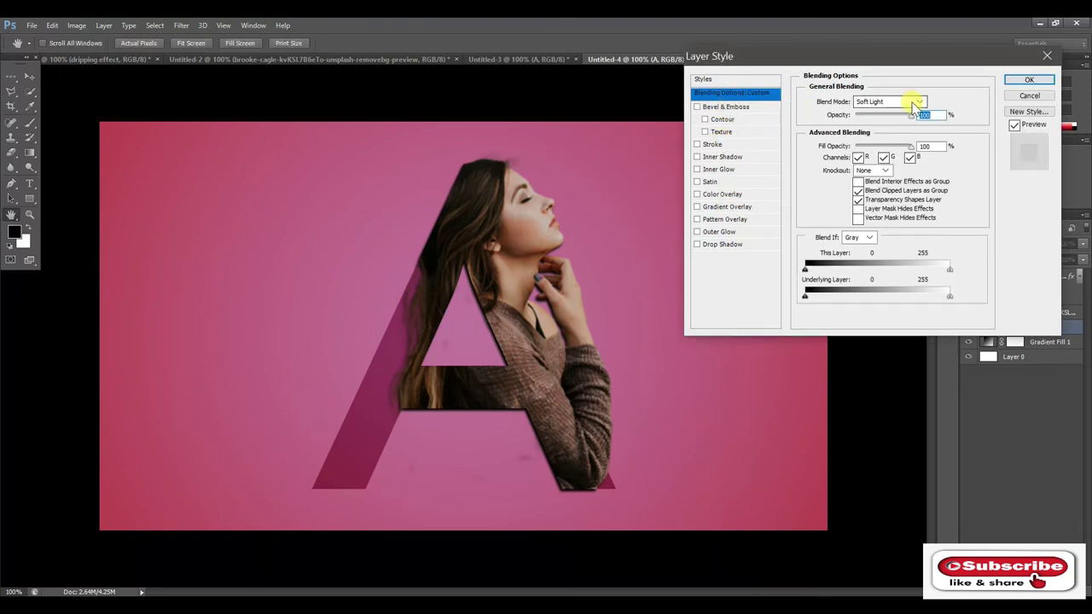
click(915, 102)
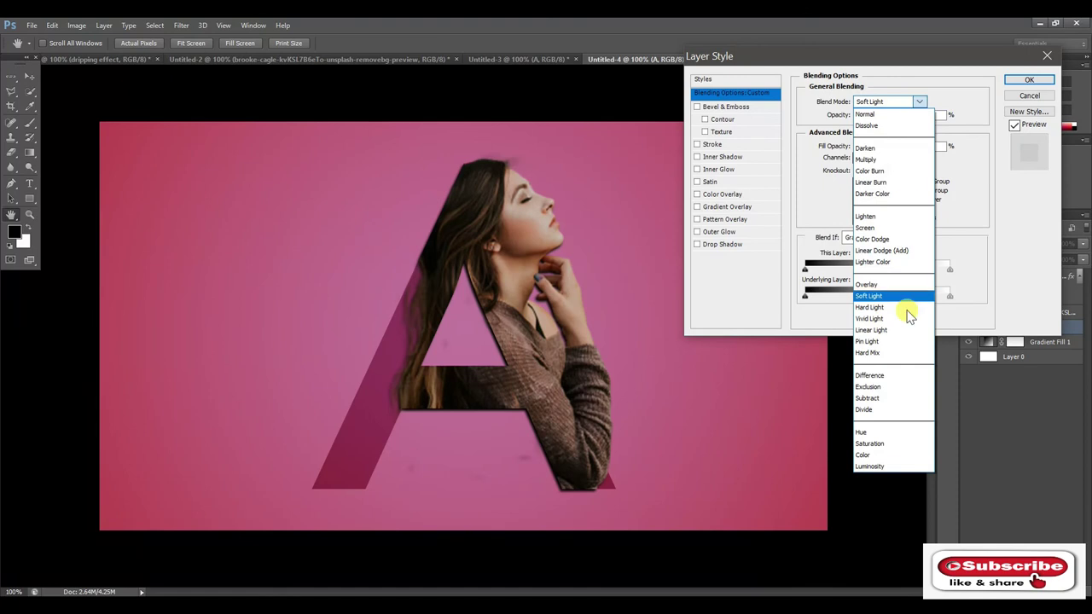
click(907, 314)
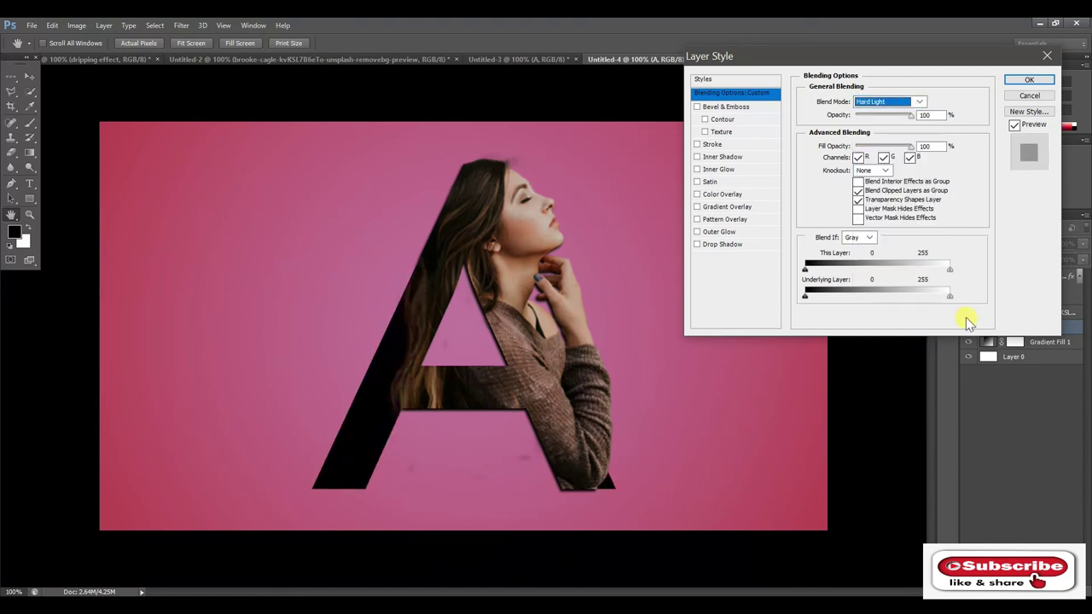
Preview blend modes from Vivid Light to Hue, then back up to Darker Color.
key(Down)
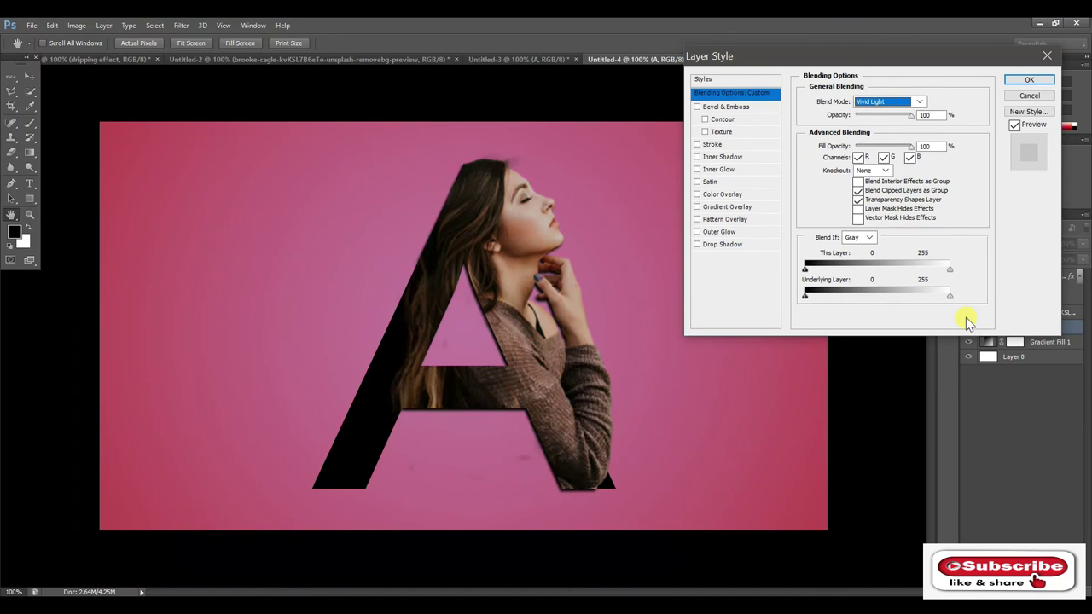
key(Down)
key(Down)
key(Down)
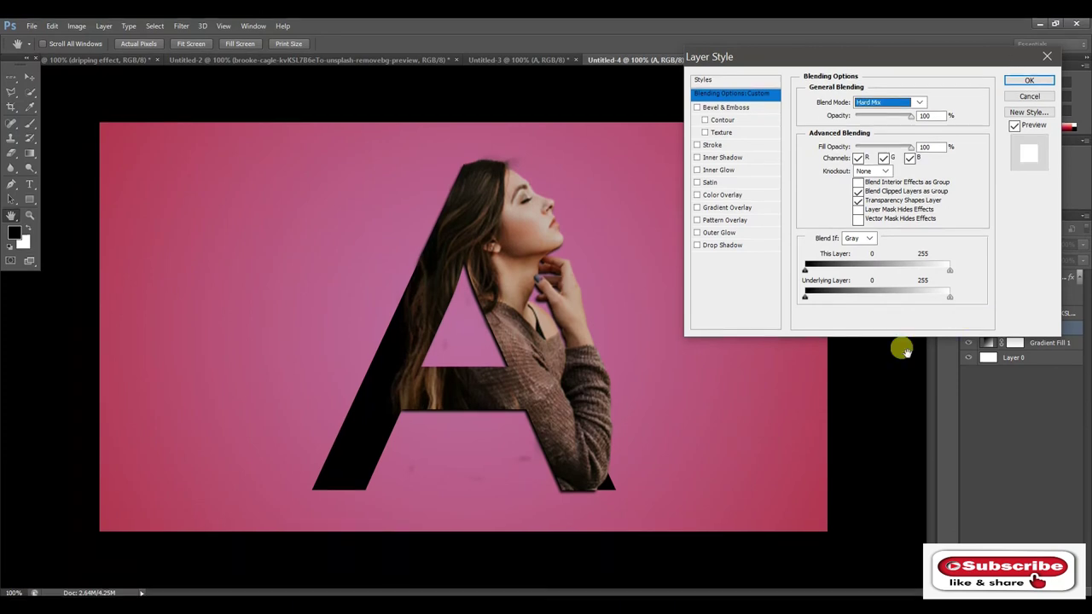
key(Down)
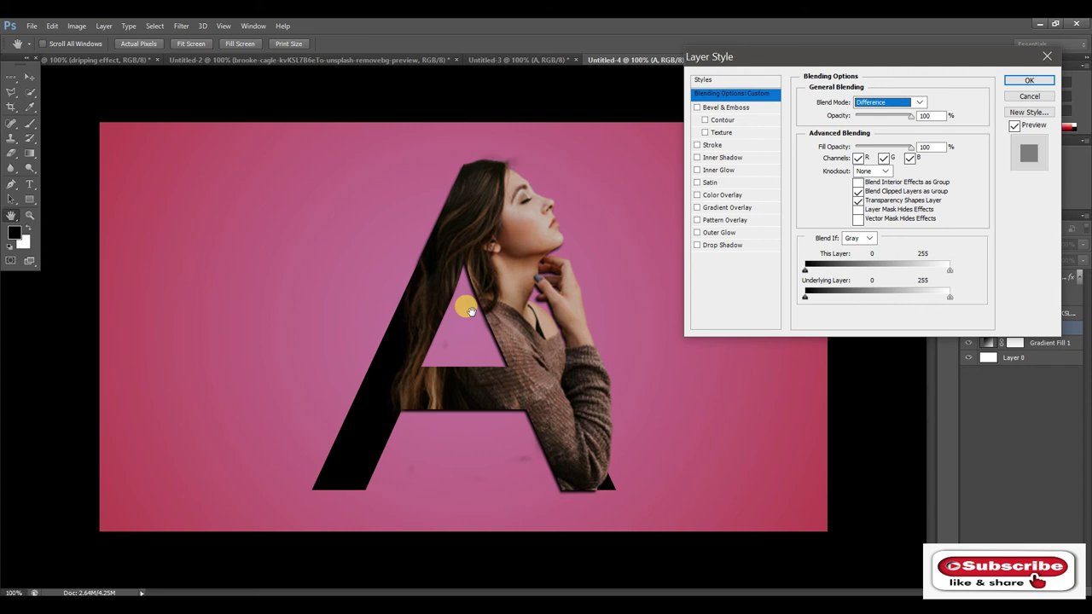
key(Down)
key(Down)
key(Down)
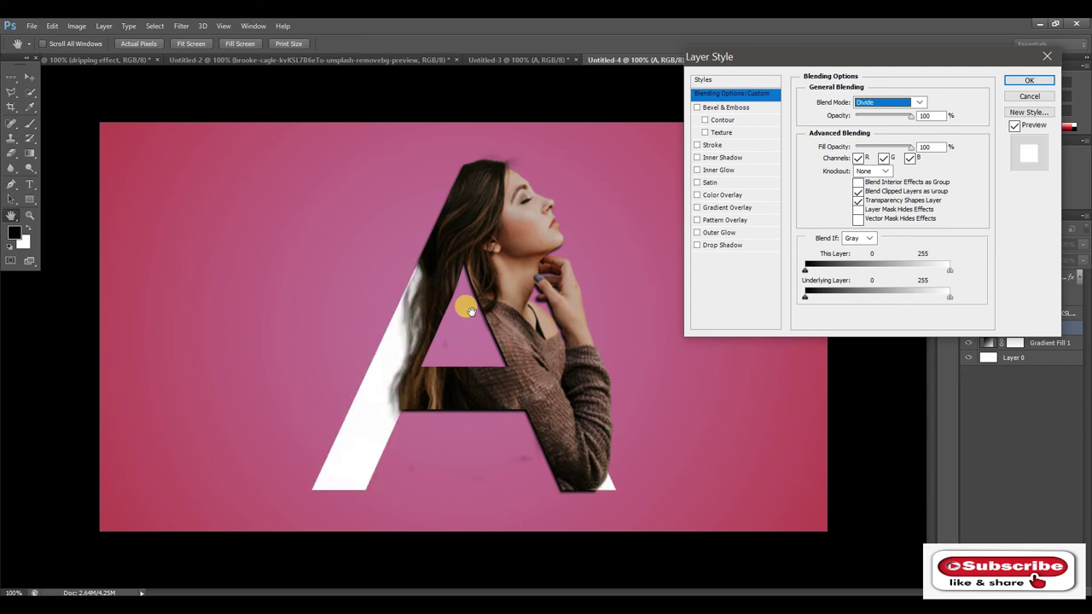
key(Down)
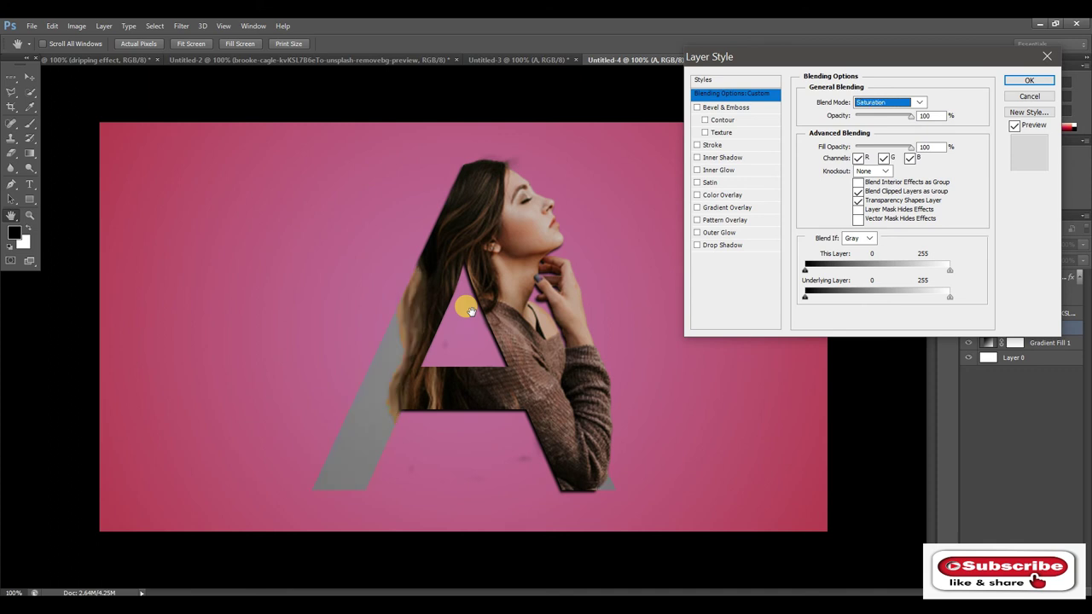
key(Down)
key(Down)
key(Up)
key(Up)
key(Up)
key(Up)
key(Up)
key(Up)
key(Up)
key(Up)
key(Up)
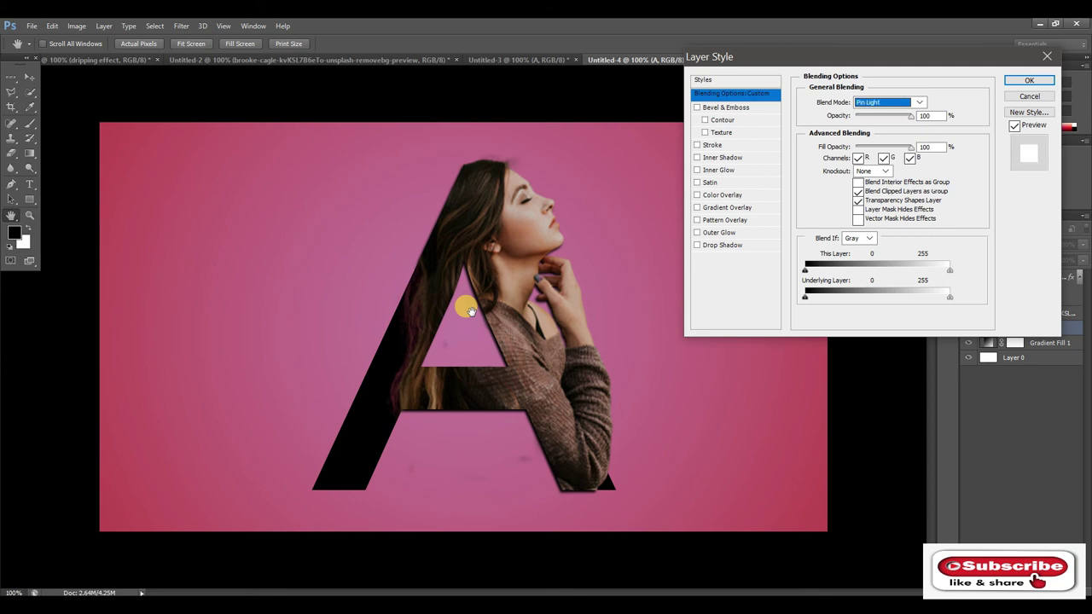
key(Up)
key(Up)
key(Up)
key(Up)
key(Up)
key(Up)
key(Up)
key(Up)
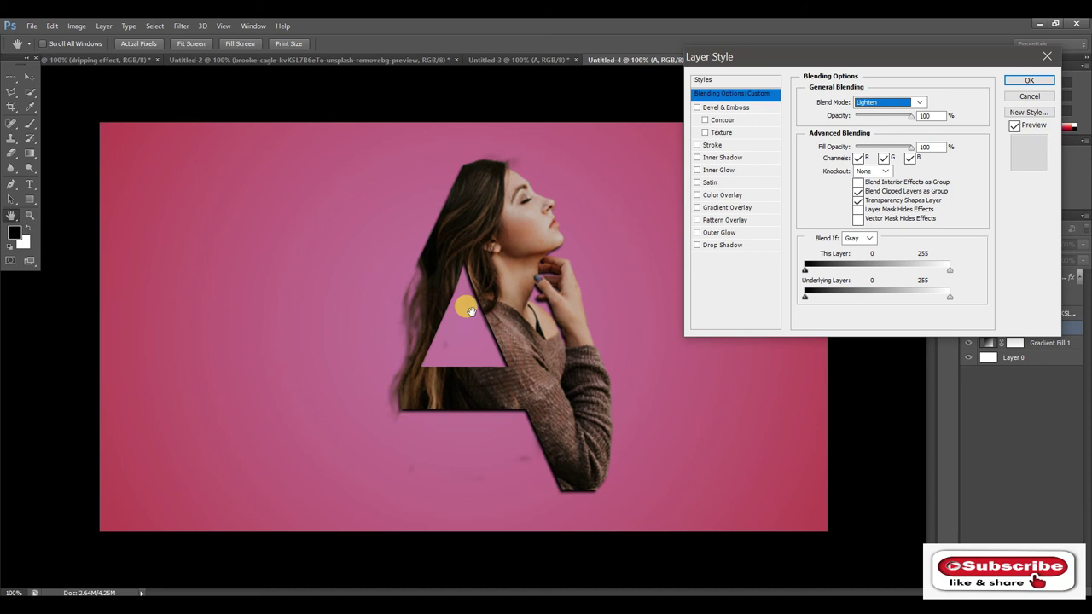
key(Up)
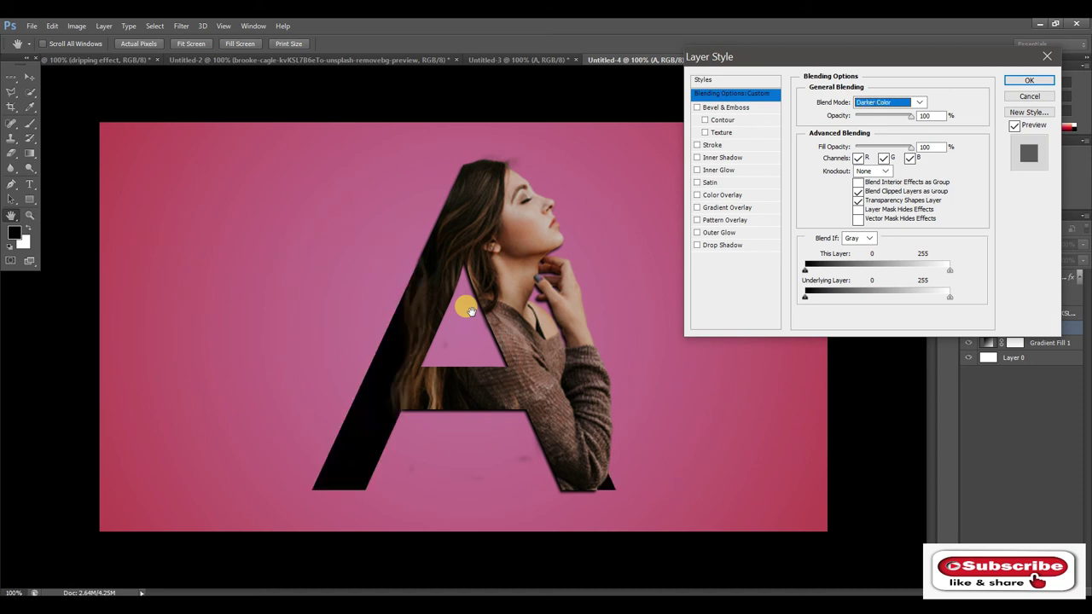
key(Up)
key(Up)
key(Up)
key(Up)
Apply Darken blending to the letter A and add a Stroke effect.
click(1021, 83)
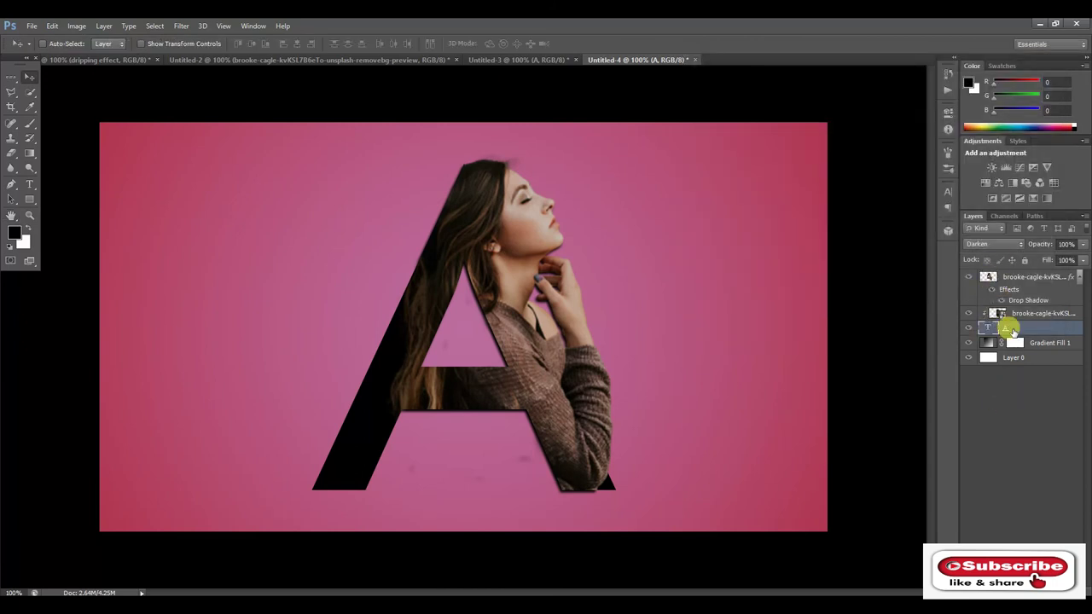
right_click(1015, 334)
click(671, 98)
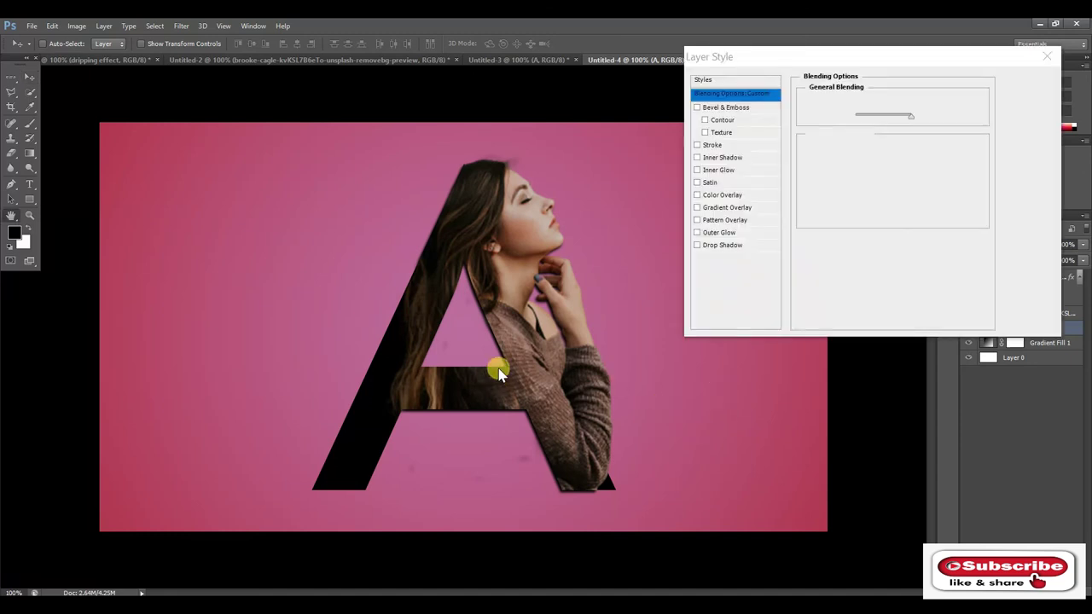
click(697, 145)
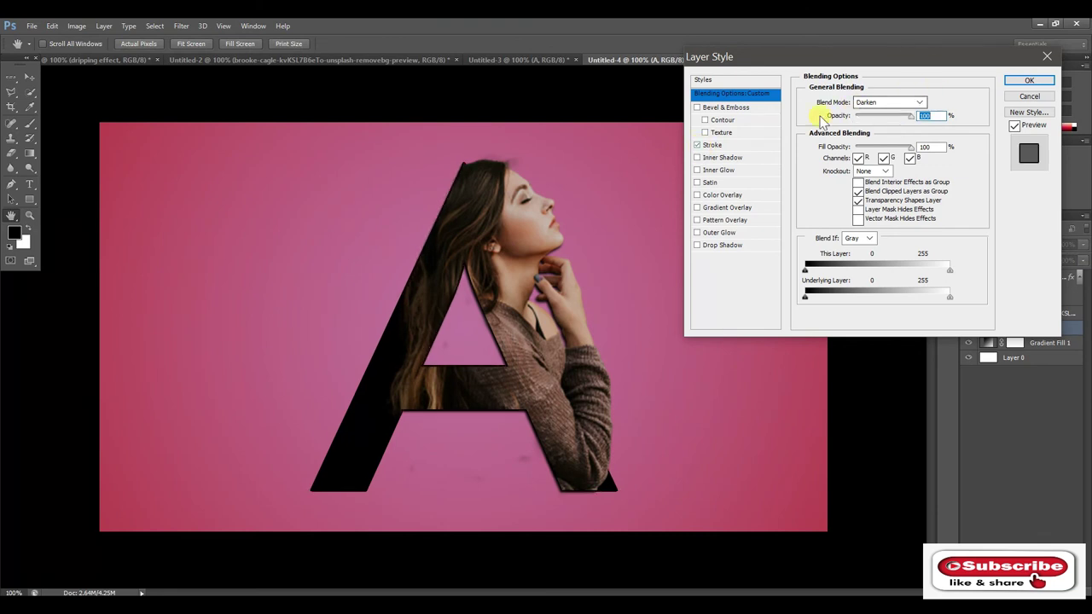
click(714, 146)
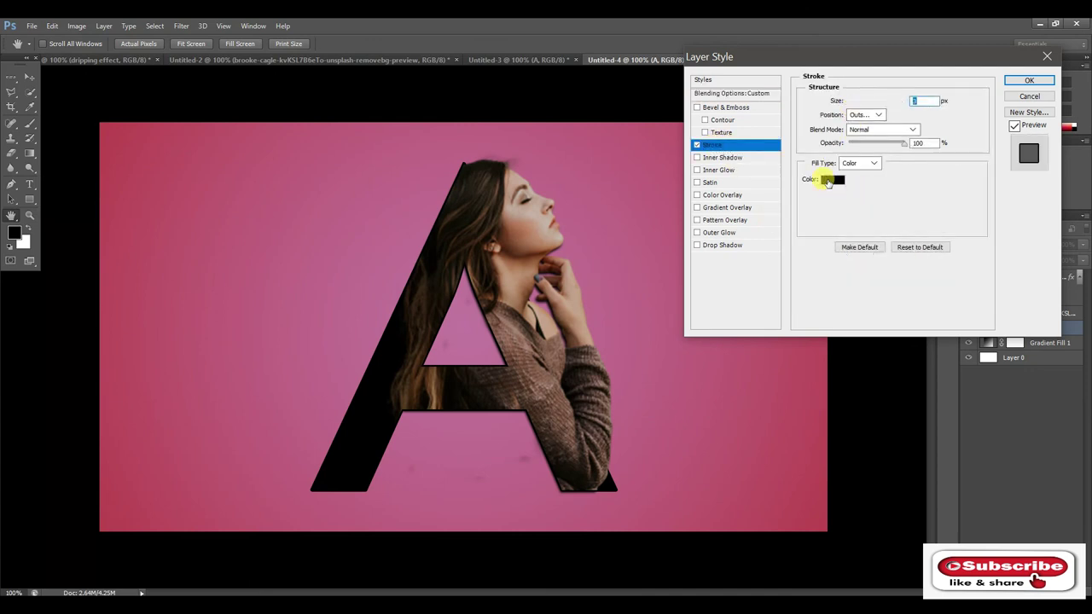
Make the stroke white, 5 px in size, positioned Outside.
click(829, 180)
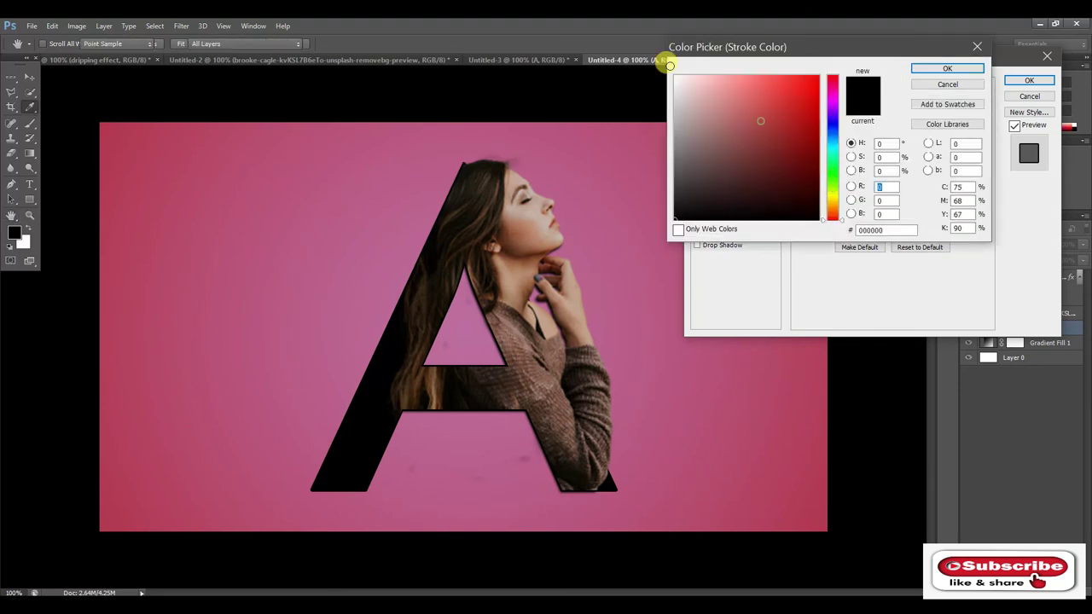
click(675, 77)
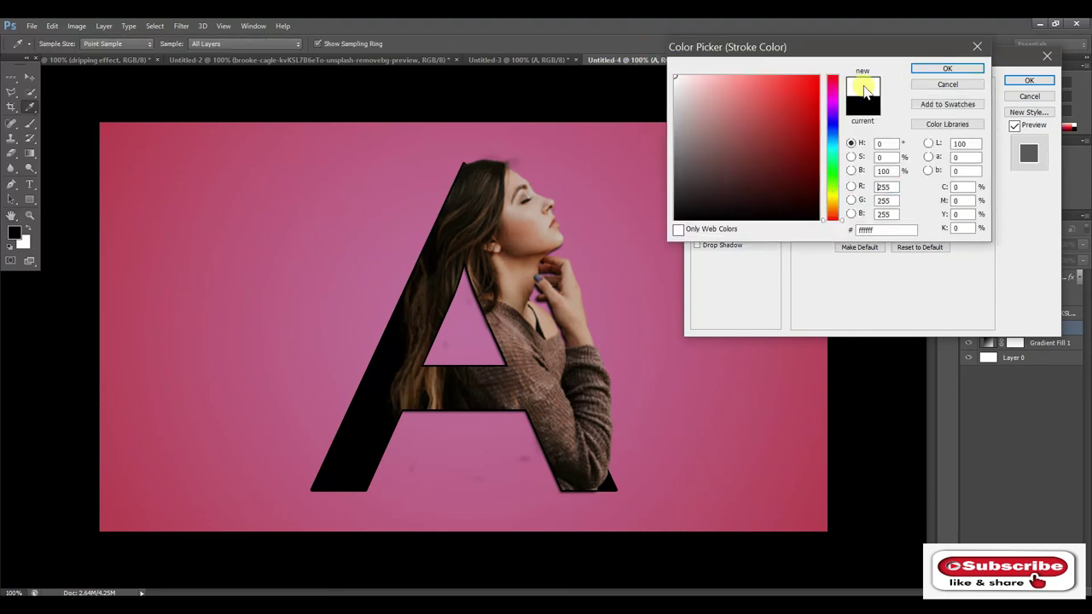
click(949, 70)
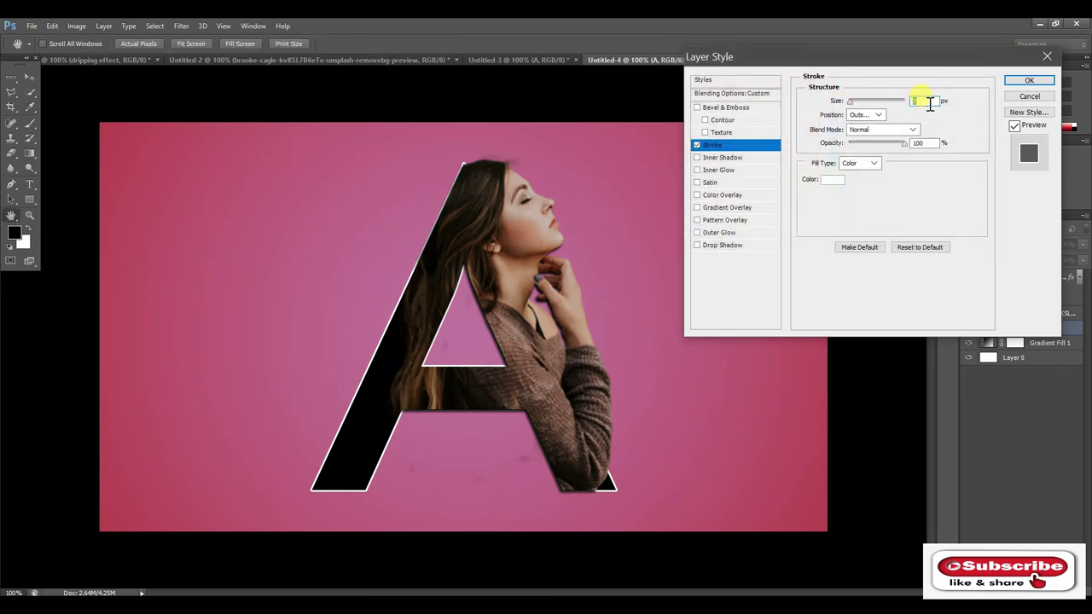
key(BackSpace)
text(5)
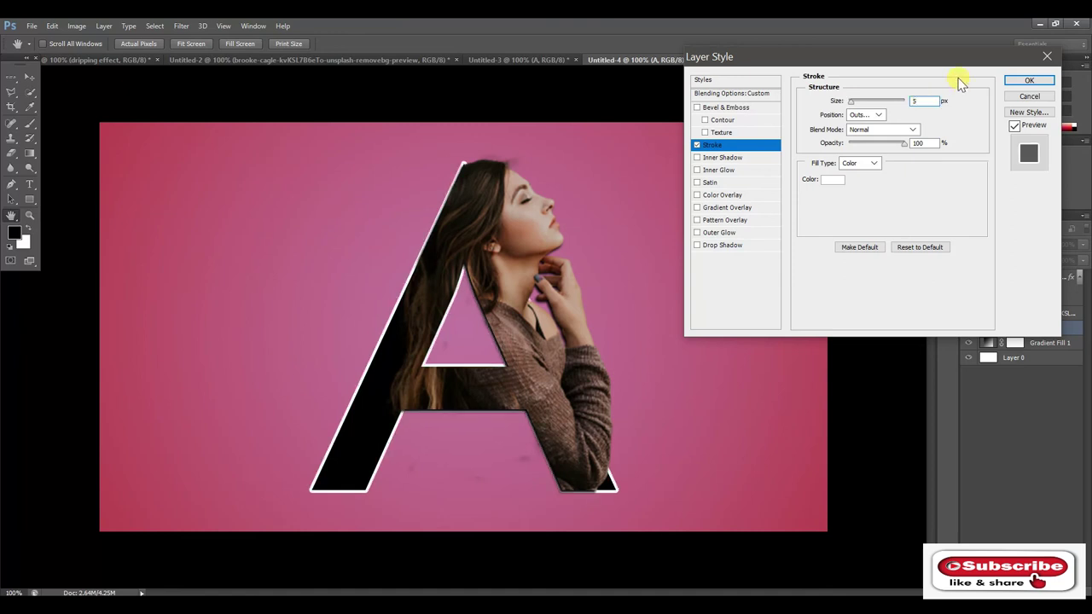
click(879, 115)
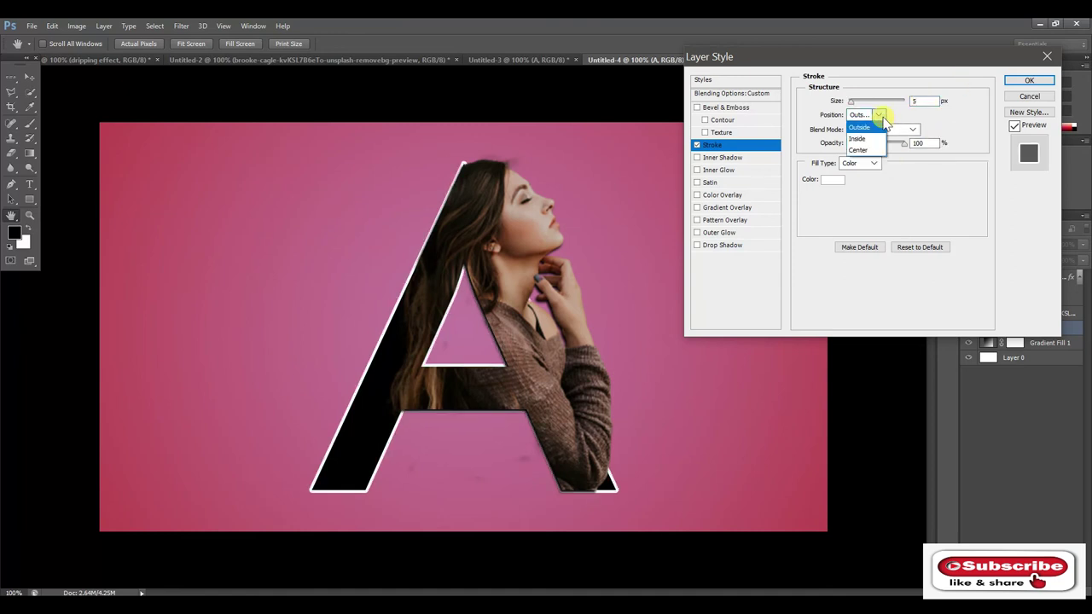
click(880, 118)
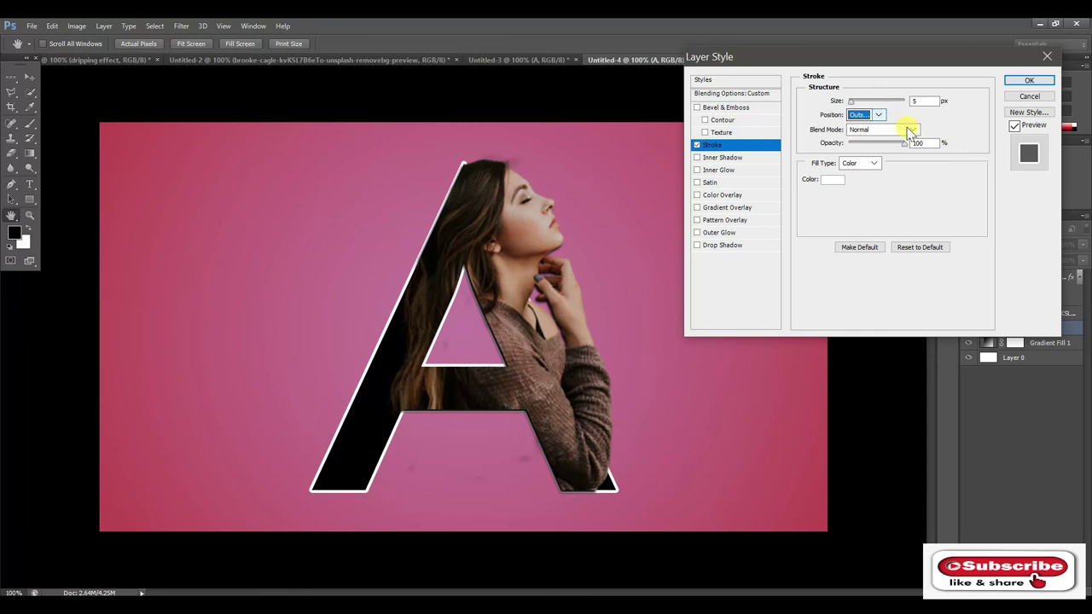
Set the stroke to Darken blending at about 81% opacity and apply it.
click(912, 130)
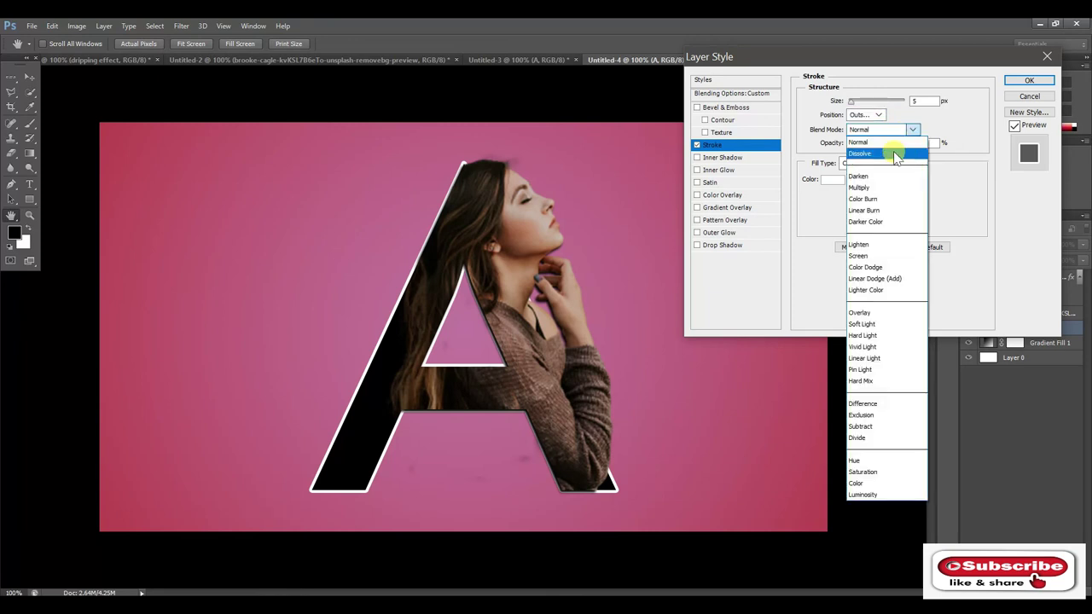
click(895, 157)
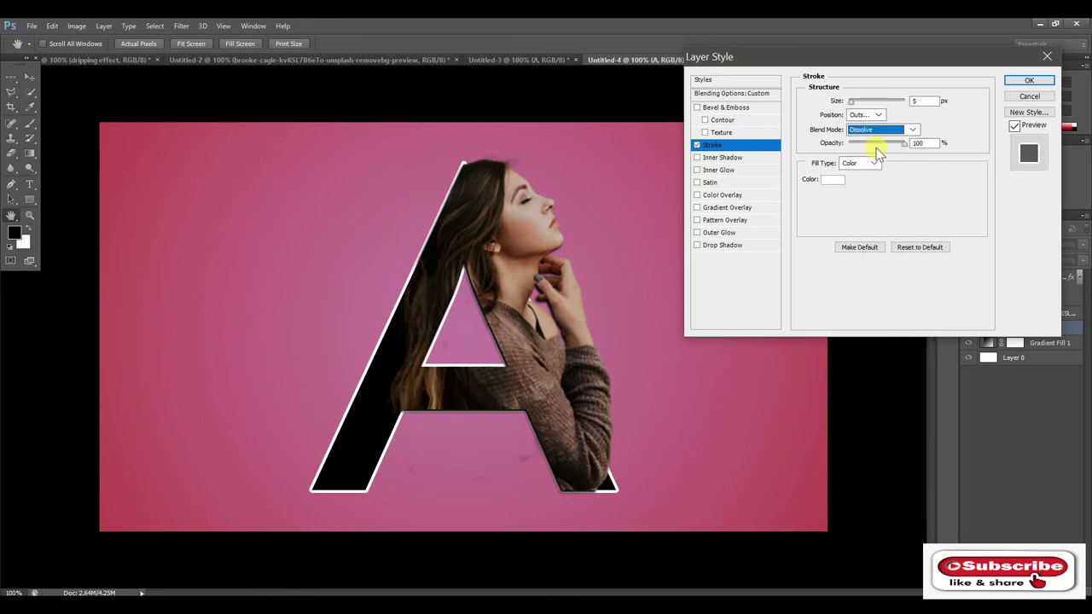
click(893, 146)
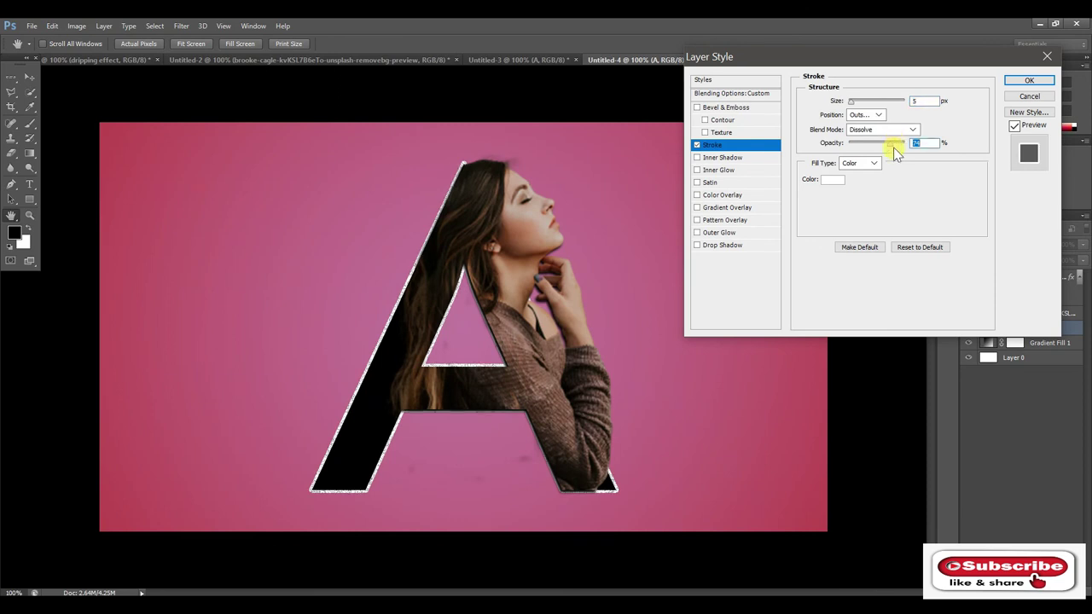
drag(894, 144, 898, 144)
click(890, 129)
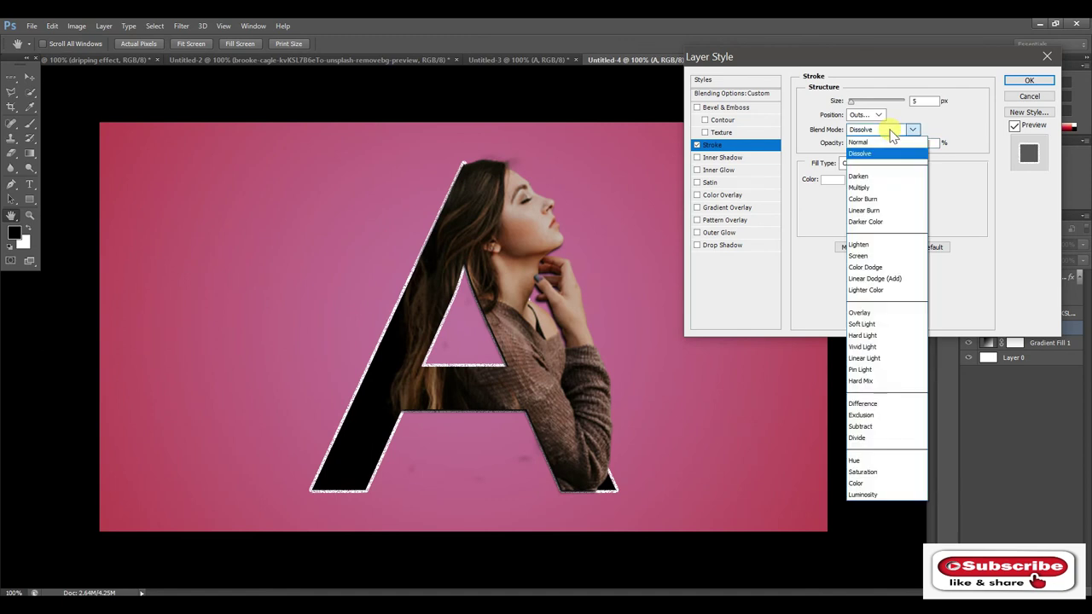
click(890, 176)
click(1029, 80)
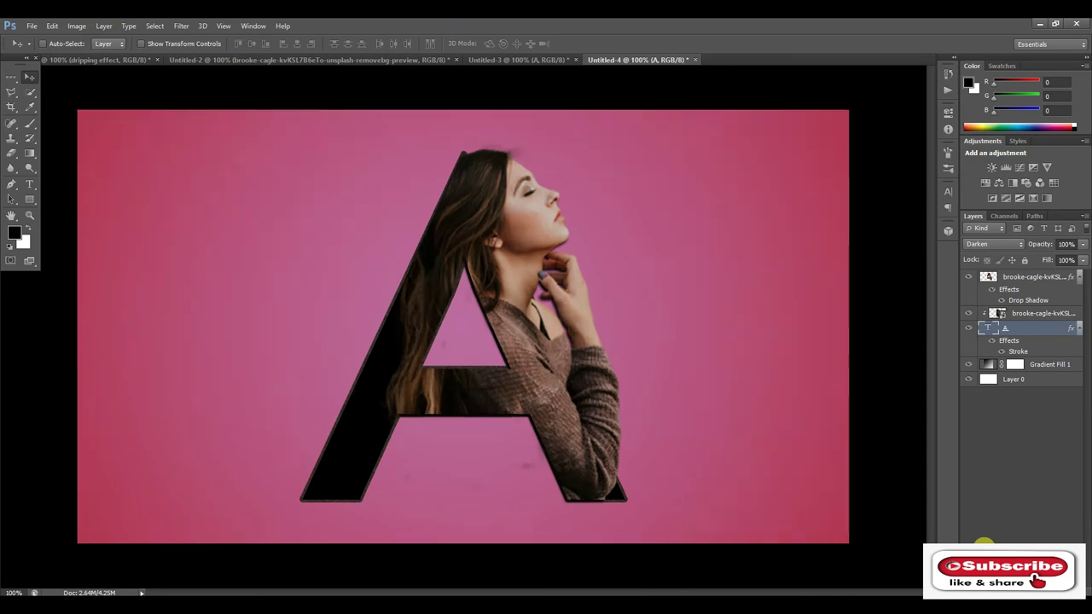
Enlarge the artwork view and collapse the Tools panel to a single column.
key(ctrl+0)
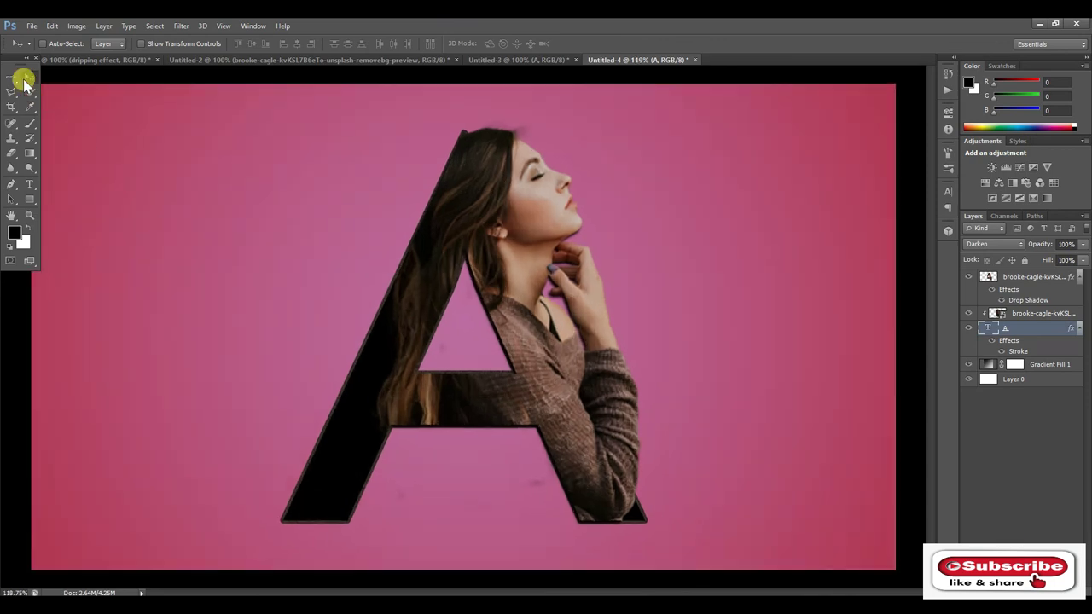
click(27, 58)
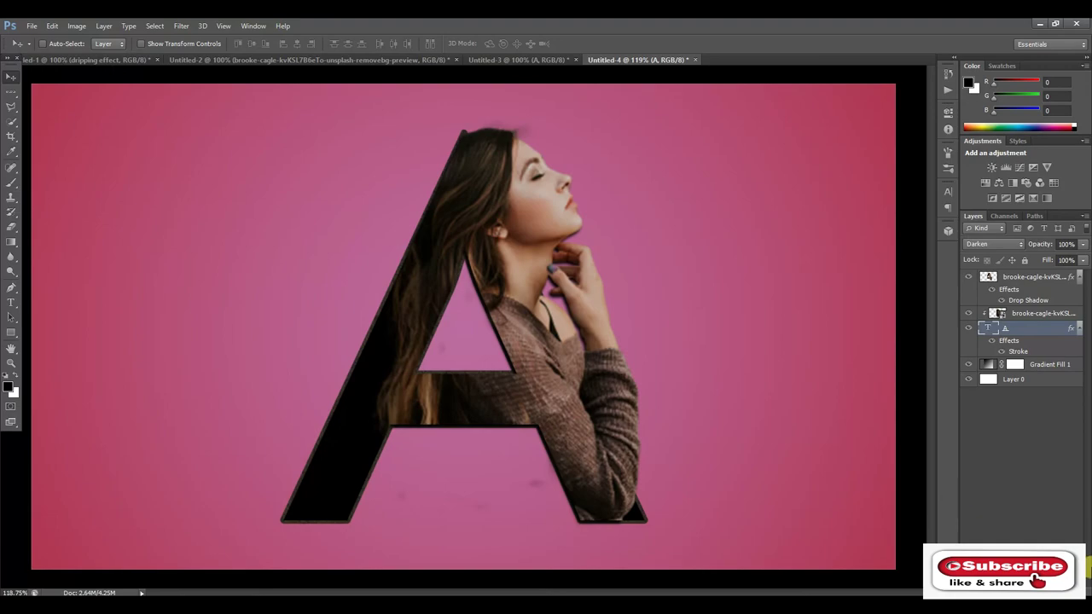